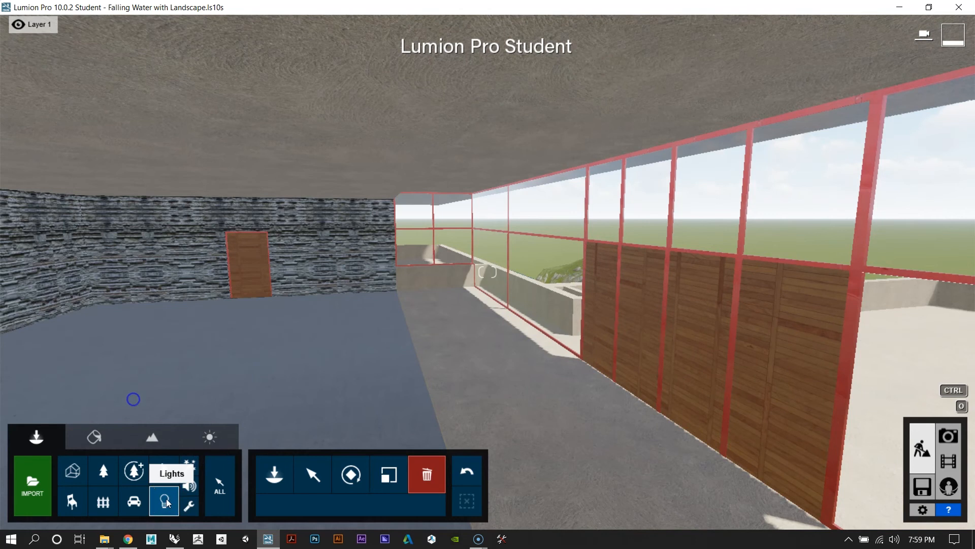
Browse the spotlight, omni light and area light categories of the lights library, and try placing an area light on the floor
{"action": "left_click", "coordinate": [279, 472]}
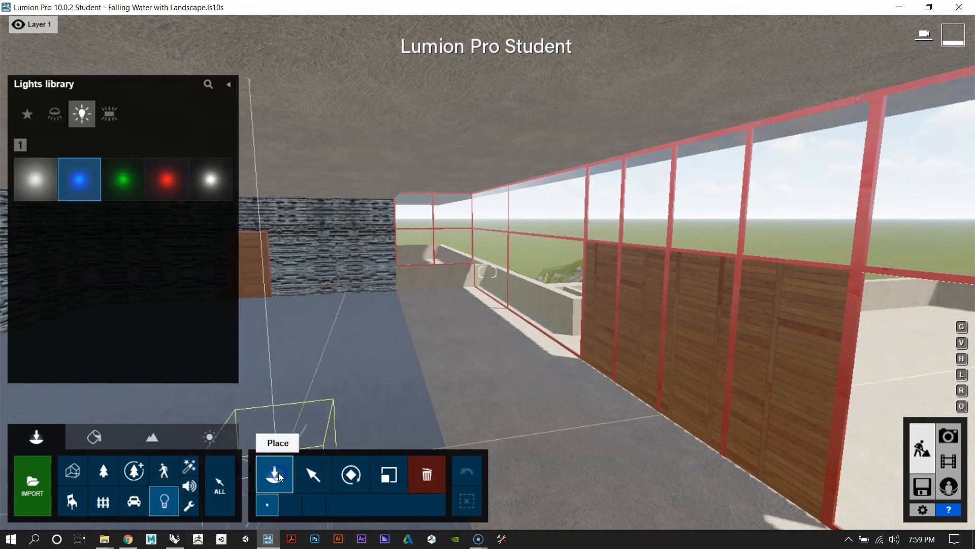
{"action": "left_click", "coordinate": [80, 115]}
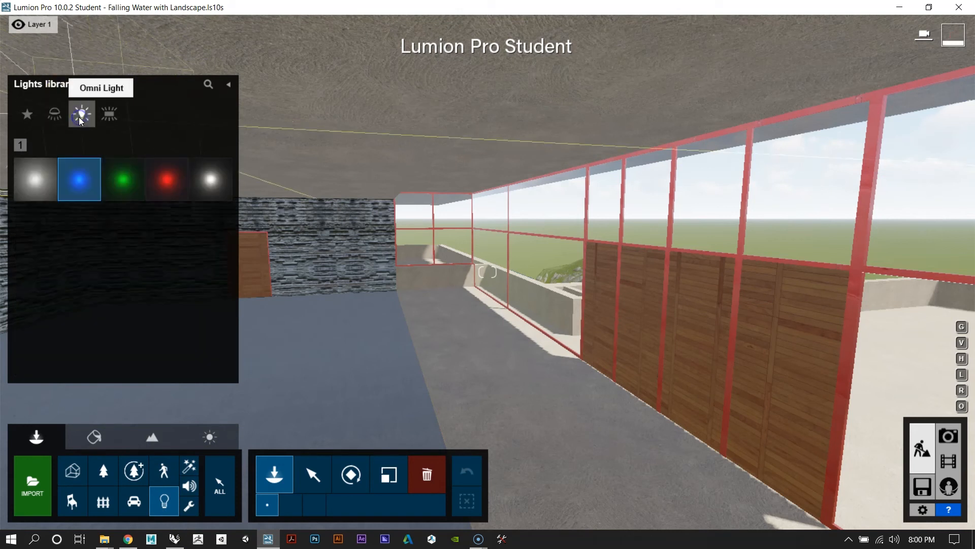
{"action": "left_click", "coordinate": [108, 115]}
{"action": "left_click", "coordinate": [54, 115]}
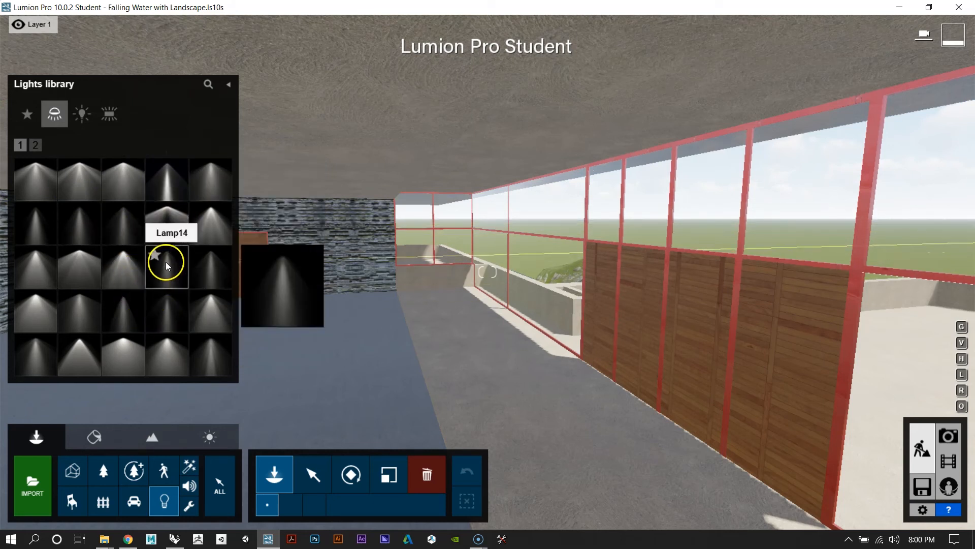
{"action": "left_click", "coordinate": [82, 113]}
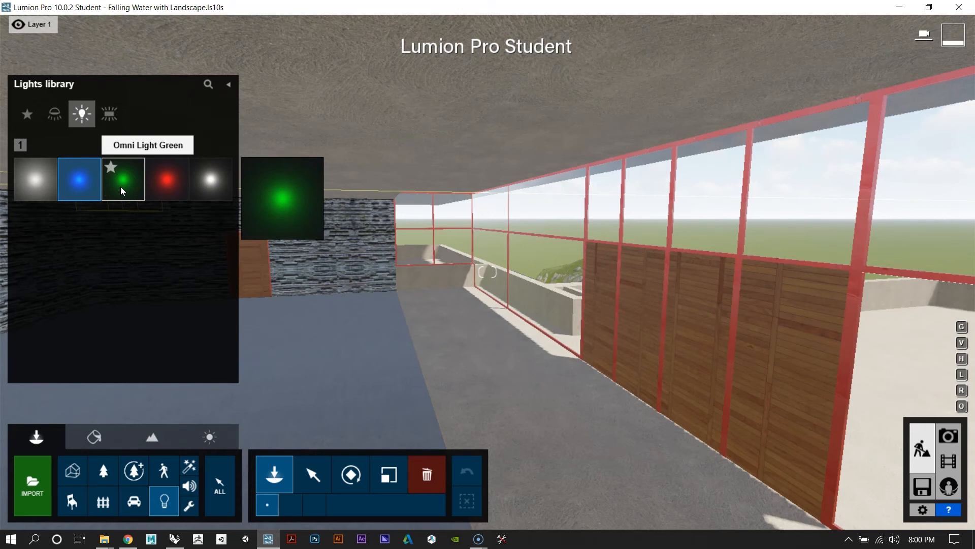
{"action": "left_click", "coordinate": [110, 117]}
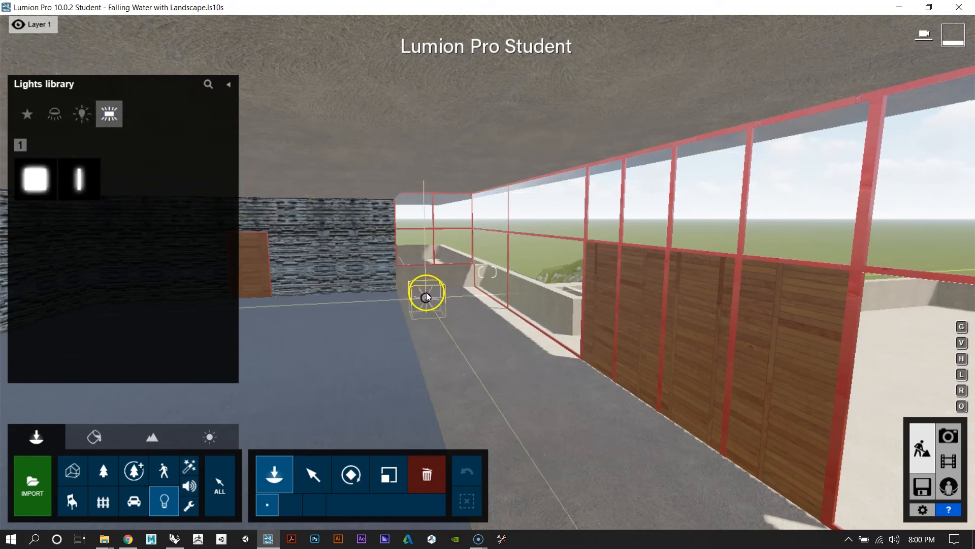
{"action": "mouse_move", "coordinate": [82, 177]}
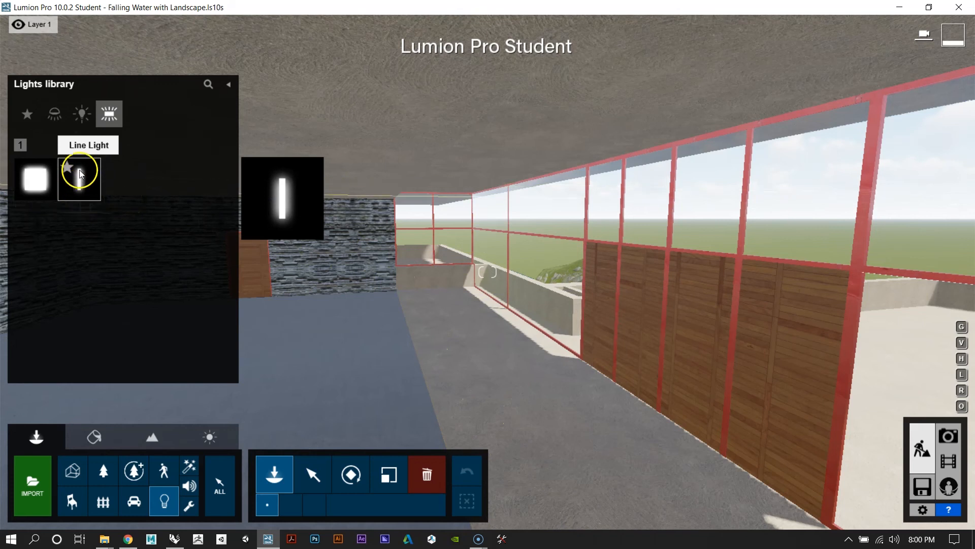
{"action": "left_click", "coordinate": [32, 179]}
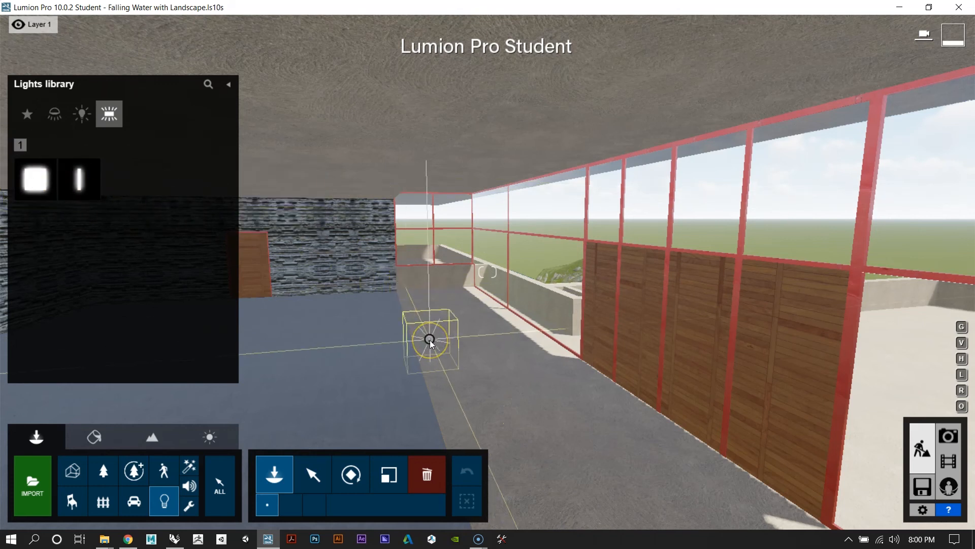
{"action": "left_click", "coordinate": [430, 344]}
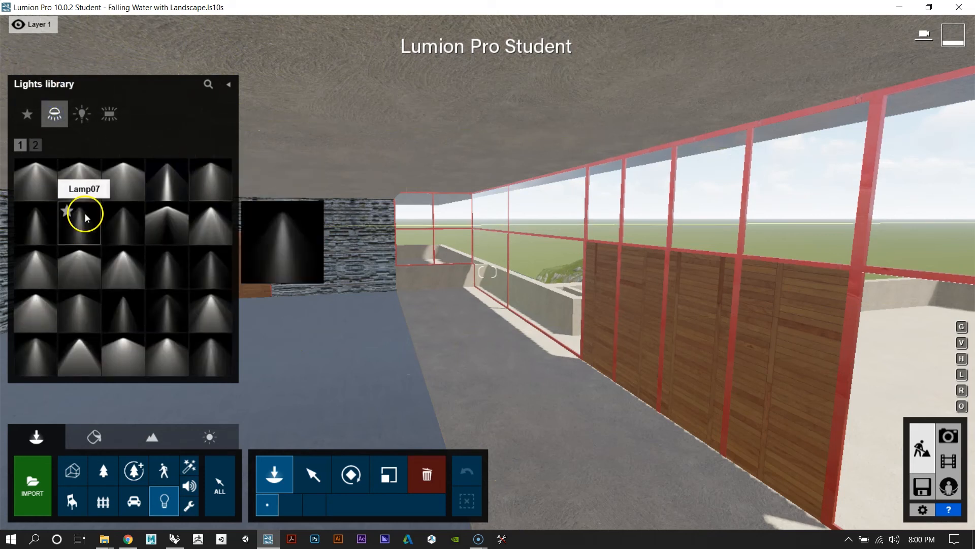
Place a Lamp02 spotlight on the floor strip beside the windows, raise it to just below the ceiling and shift it slightly sideways
{"action": "left_click", "coordinate": [81, 175]}
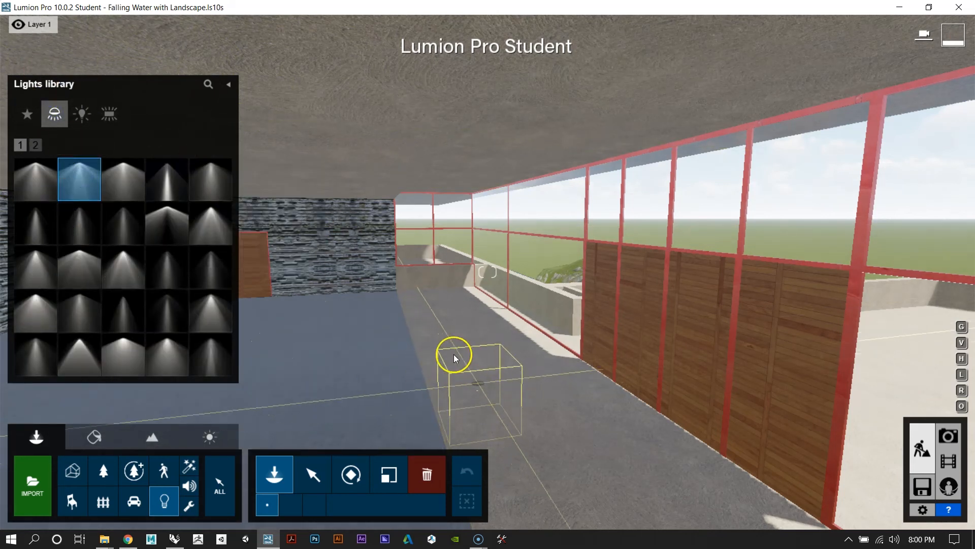
{"action": "left_click", "coordinate": [456, 355]}
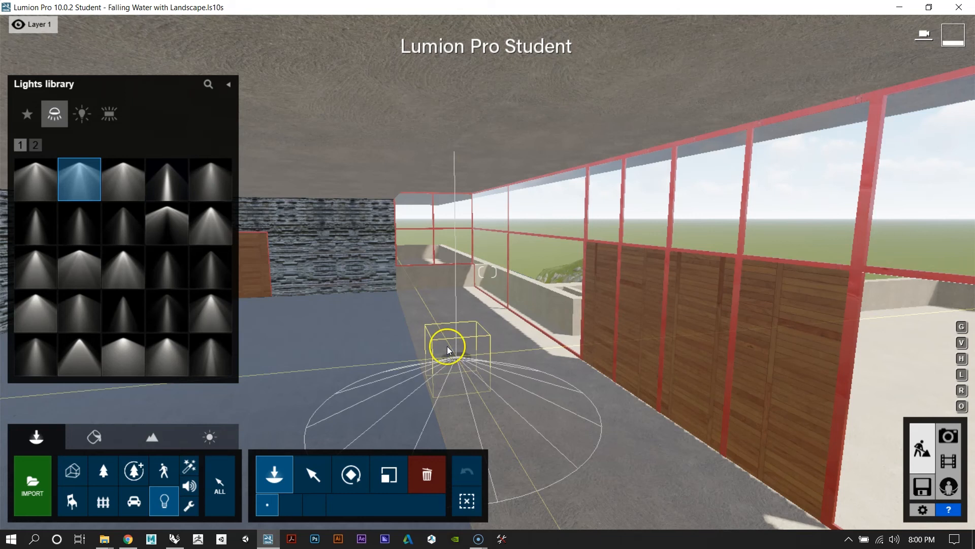
{"action": "left_click", "coordinate": [313, 474]}
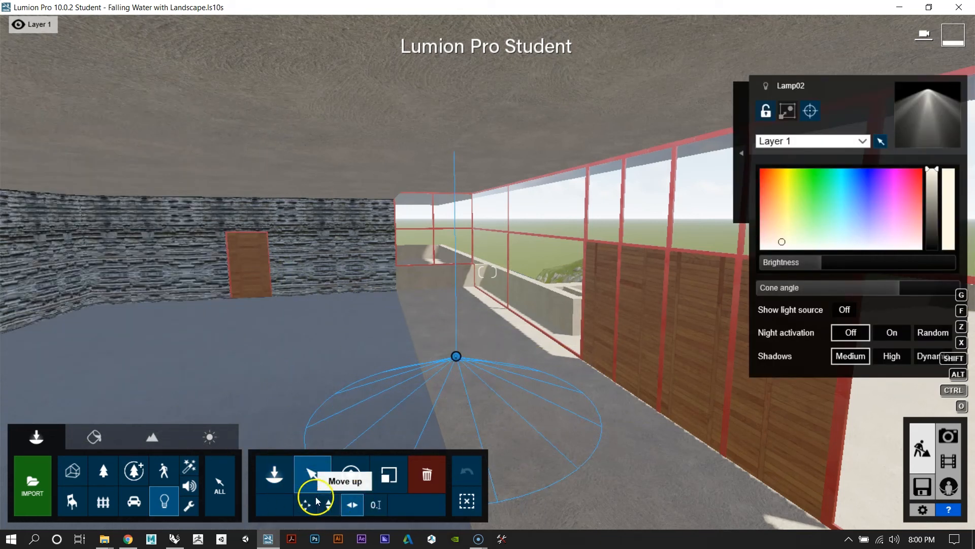
{"action": "left_click", "coordinate": [333, 507]}
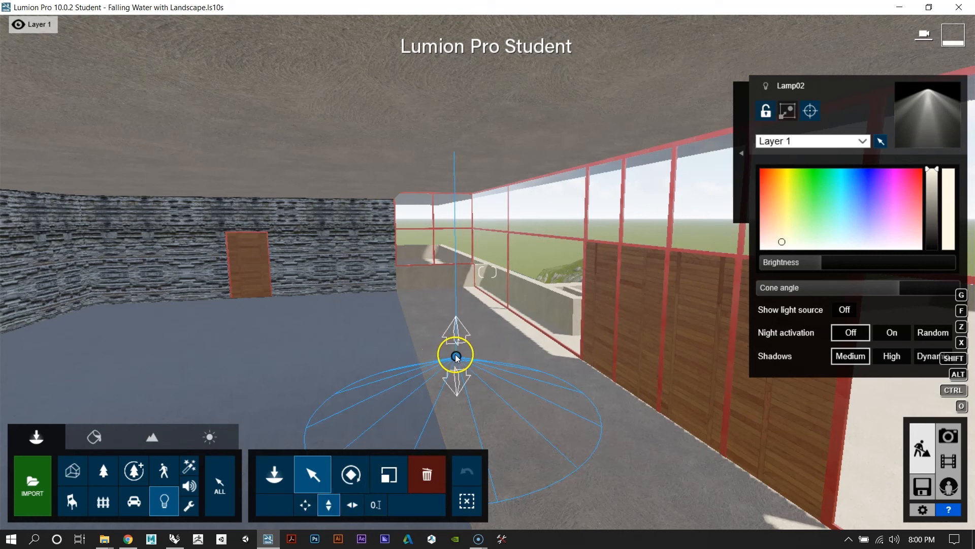
{"action": "left_click_drag", "start_coordinate": [455, 354], "coordinate": [460, 210]}
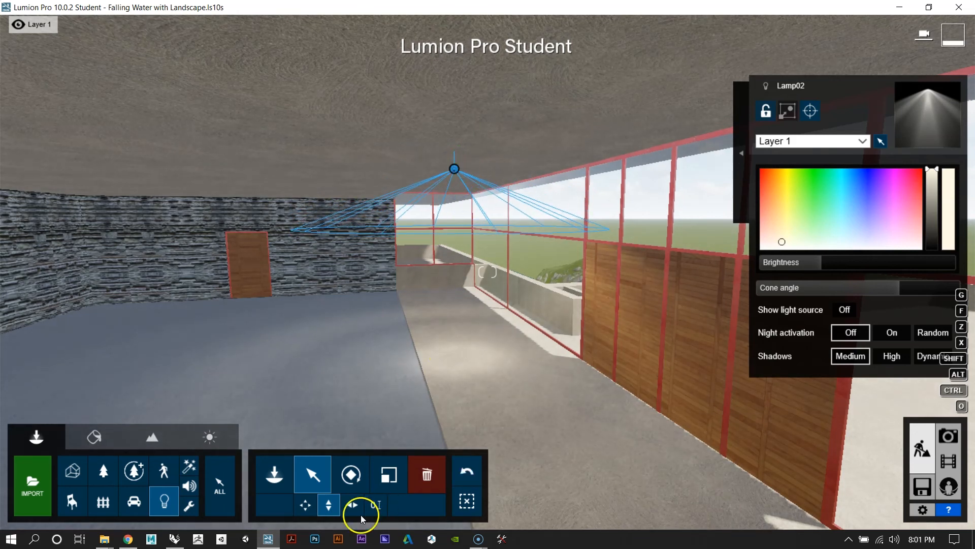
{"action": "left_click", "coordinate": [350, 506]}
{"action": "left_click_drag", "start_coordinate": [455, 170], "coordinate": [476, 176]}
Adjust the Lamp02 spotlight's brightness to about 295.2 and narrow its cone angle to roughly a third of the range
{"action": "right_click_drag", "start_coordinate": [513, 204], "coordinate": [513, 204]}
{"action": "key", "text": "s"}
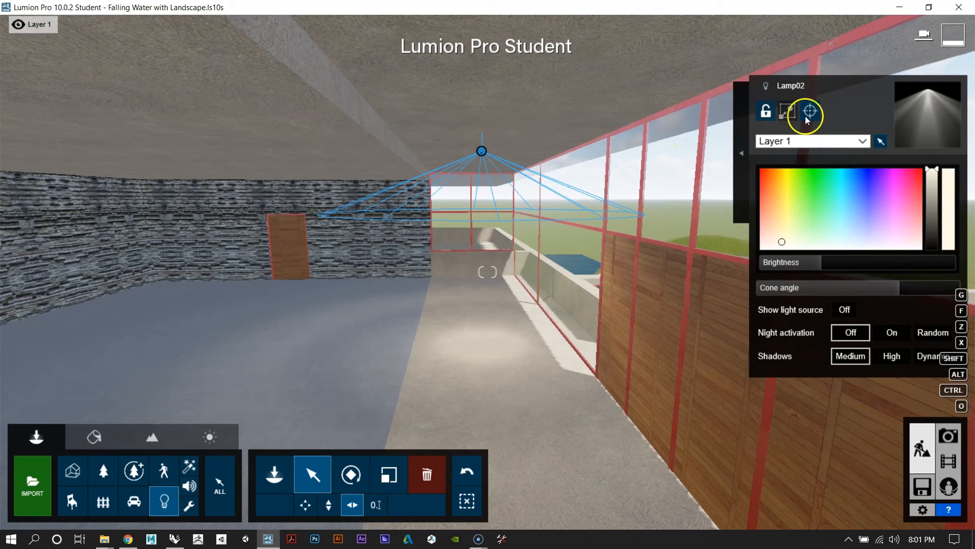
{"action": "mouse_move", "coordinate": [839, 259]}
{"action": "left_mouse_down"}
{"action": "mouse_move", "coordinate": [869, 259]}
{"action": "mouse_move", "coordinate": [820, 258]}
{"action": "left_mouse_up"}
{"action": "left_click_drag", "start_coordinate": [889, 286], "coordinate": [823, 265]}
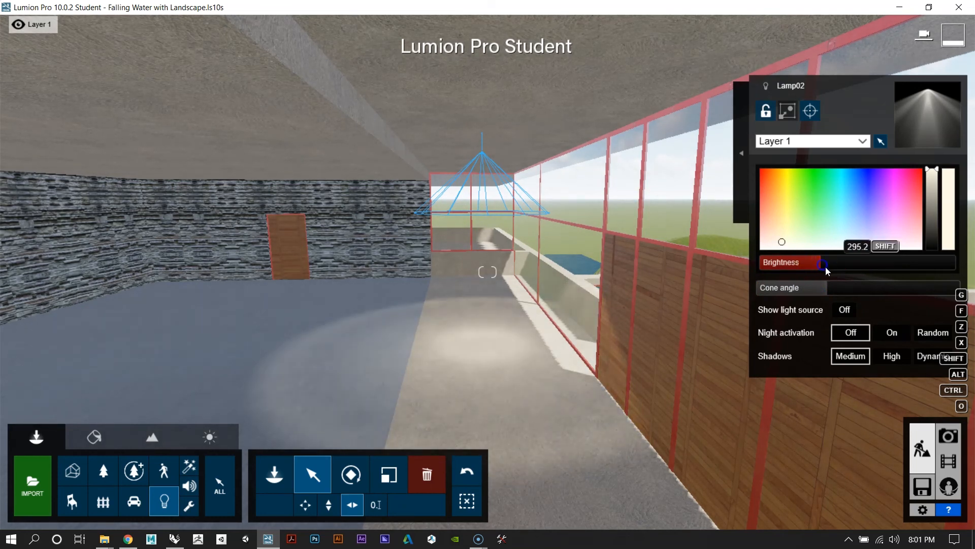
{"action": "left_click", "coordinate": [861, 316]}
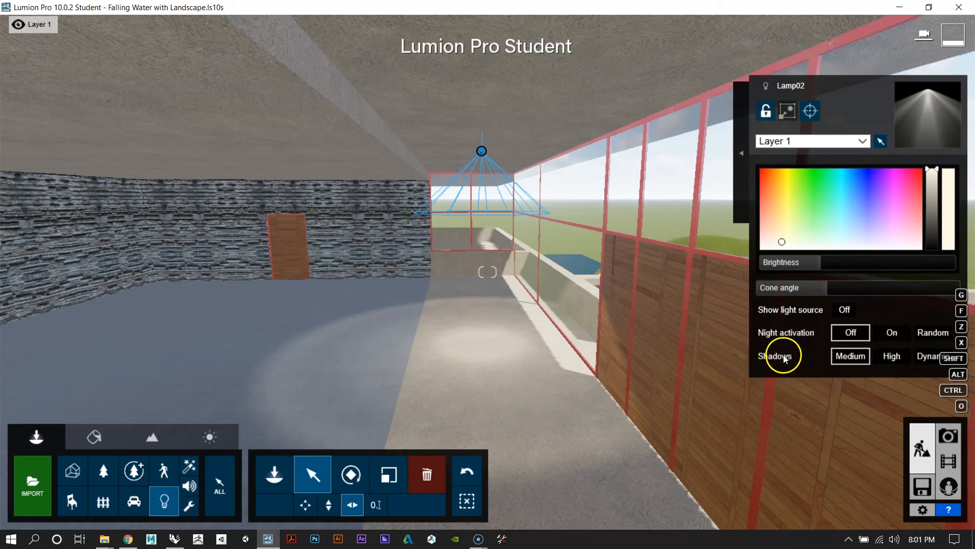
Set the Lamp02 spotlight's shadows to High
{"action": "left_click", "coordinate": [889, 358]}
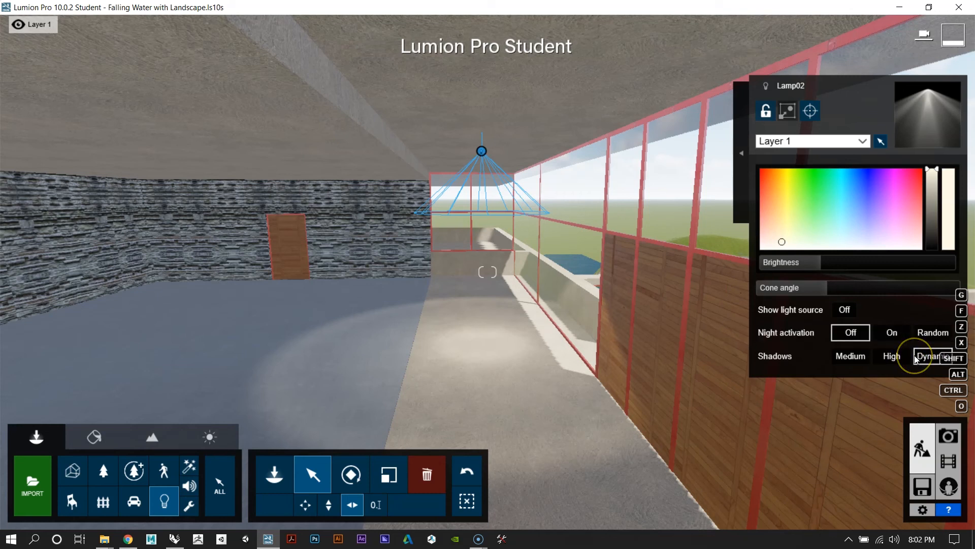
{"action": "left_click", "coordinate": [893, 357]}
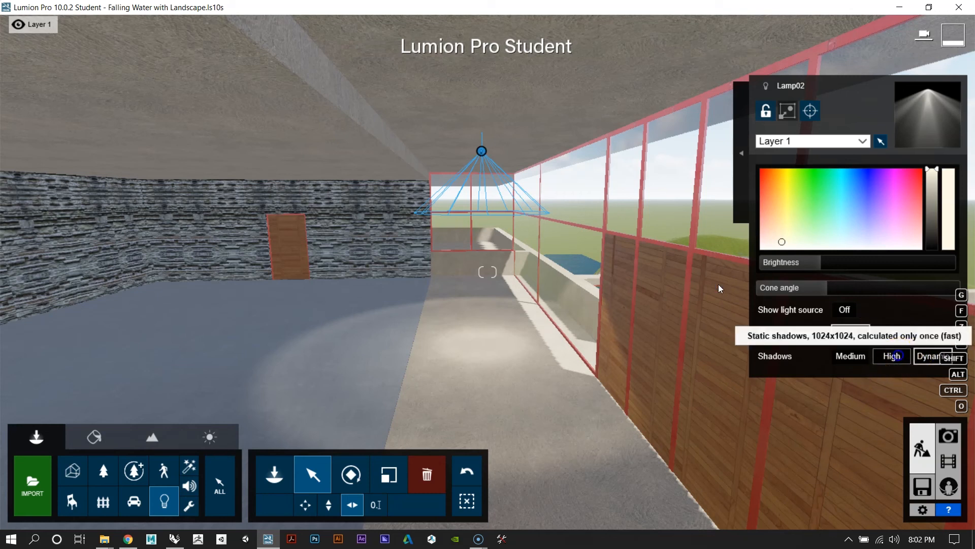
{"action": "left_click", "coordinate": [892, 357]}
{"action": "left_click", "coordinate": [816, 365]}
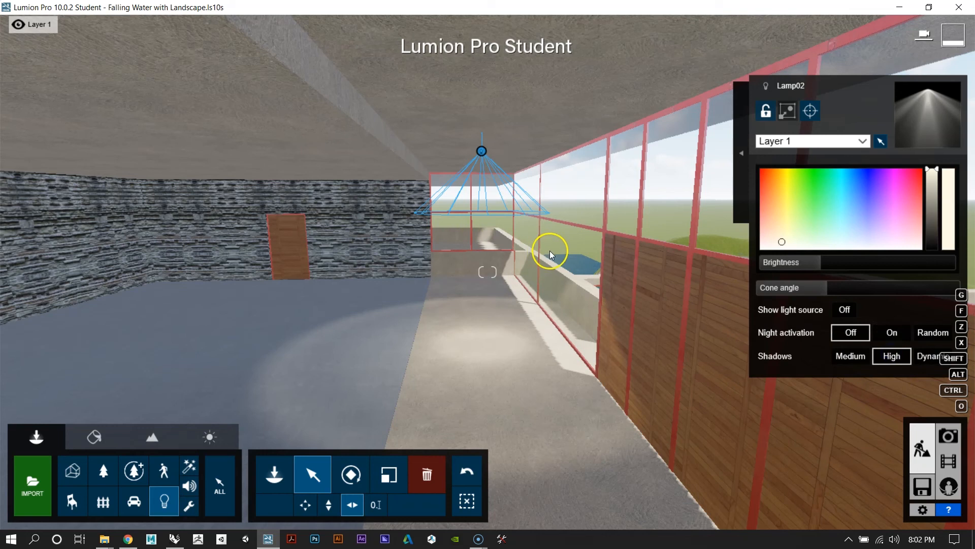
Aim the Lamp02 spotlight at a point on the floor near the edge of the window-side strip
{"action": "left_click", "coordinate": [810, 112]}
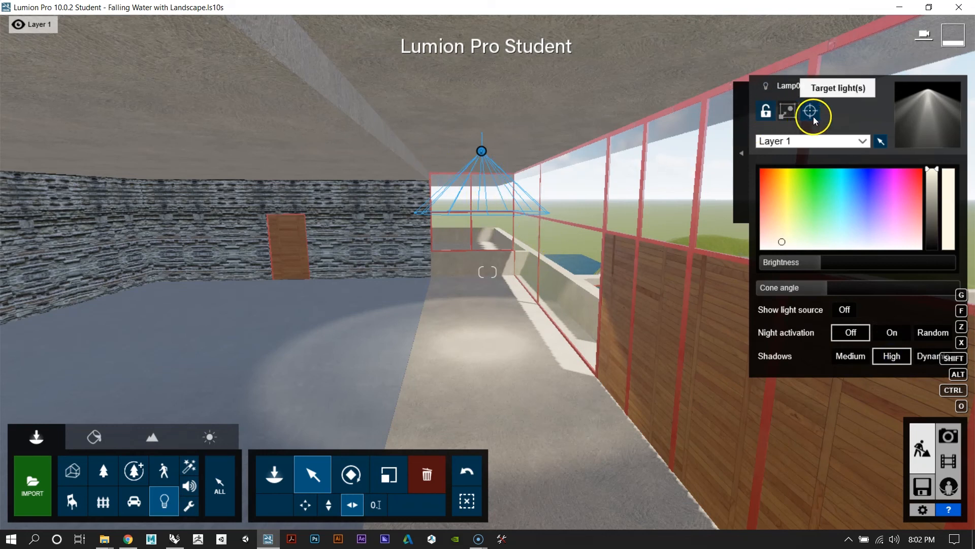
{"action": "left_click", "coordinate": [813, 112]}
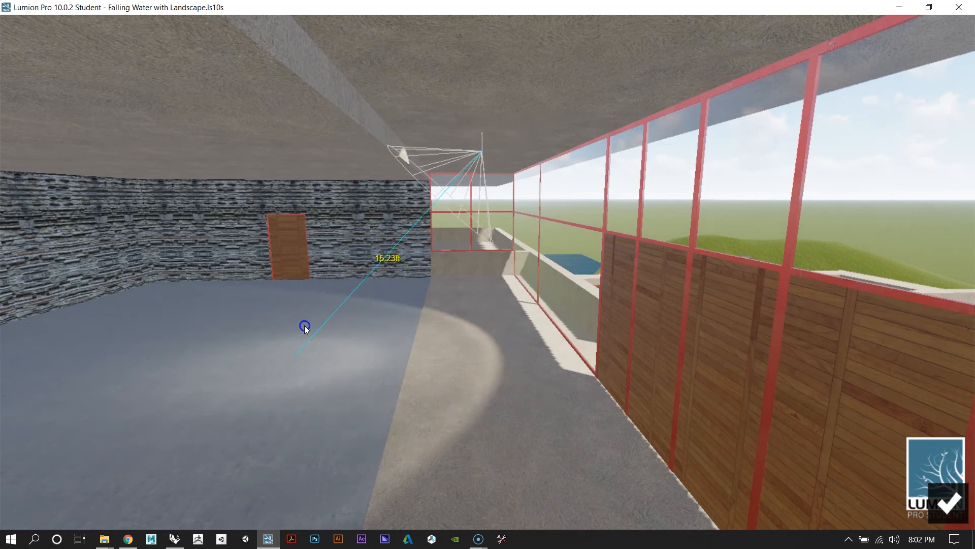
{"action": "left_click", "coordinate": [360, 372]}
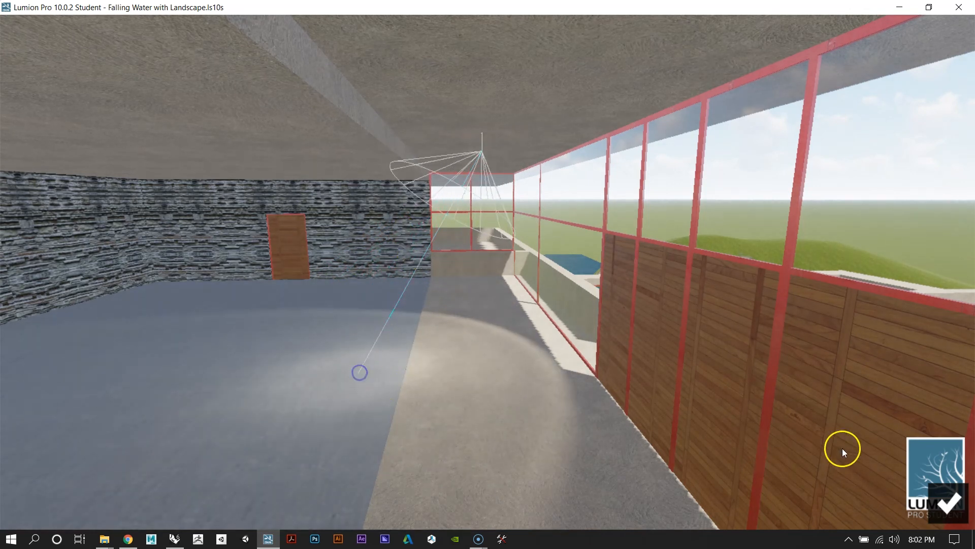
{"action": "left_click", "coordinate": [946, 508]}
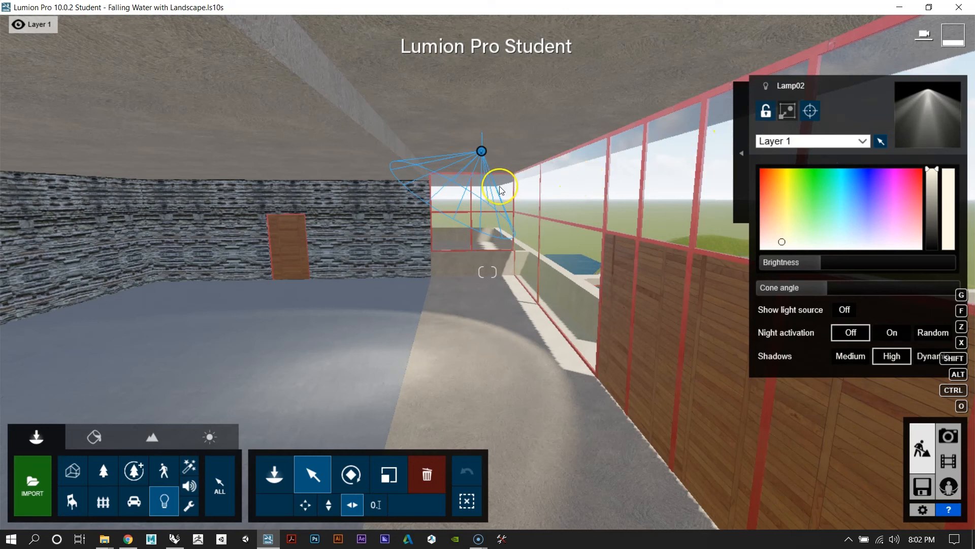
Place an Omni Light Blue on the floor strip below the spotlight and raise it above the floor
{"action": "key", "text": "a"}
{"action": "key", "text": "d"}
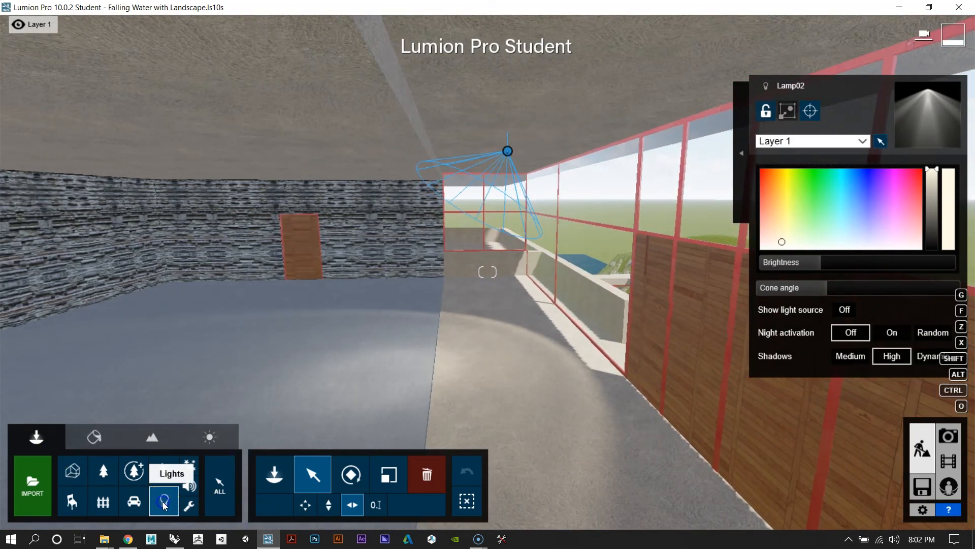
{"action": "left_click", "coordinate": [269, 475]}
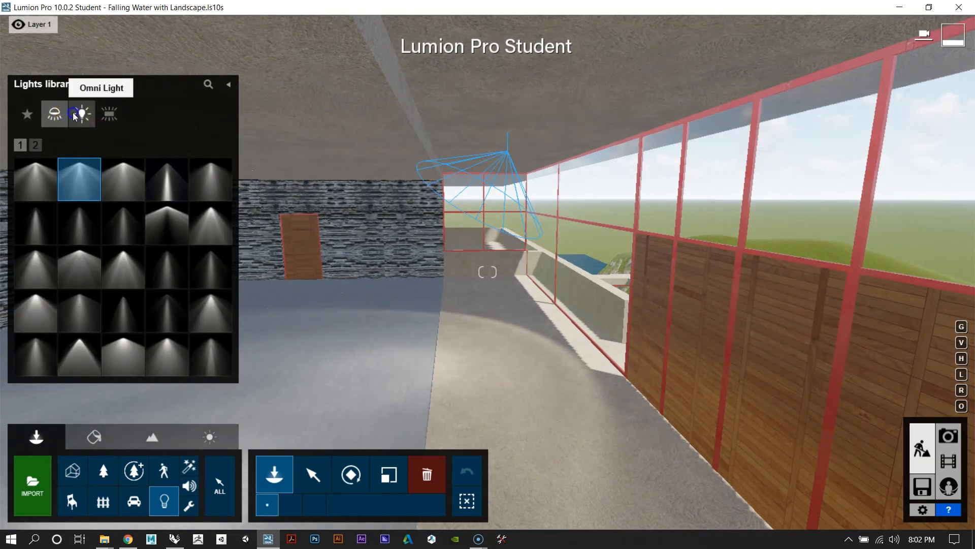
{"action": "left_click", "coordinate": [81, 113]}
{"action": "left_click", "coordinate": [74, 173]}
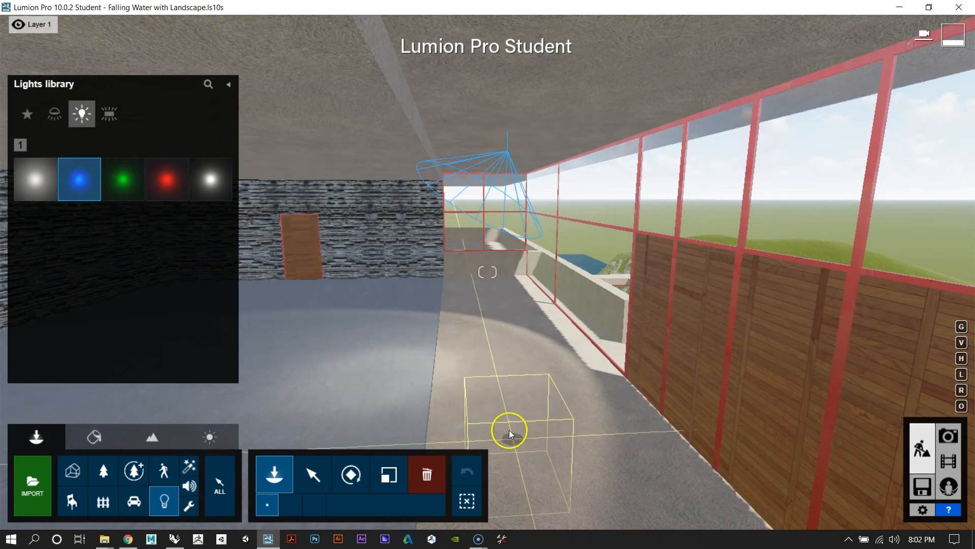
{"action": "left_click", "coordinate": [509, 417]}
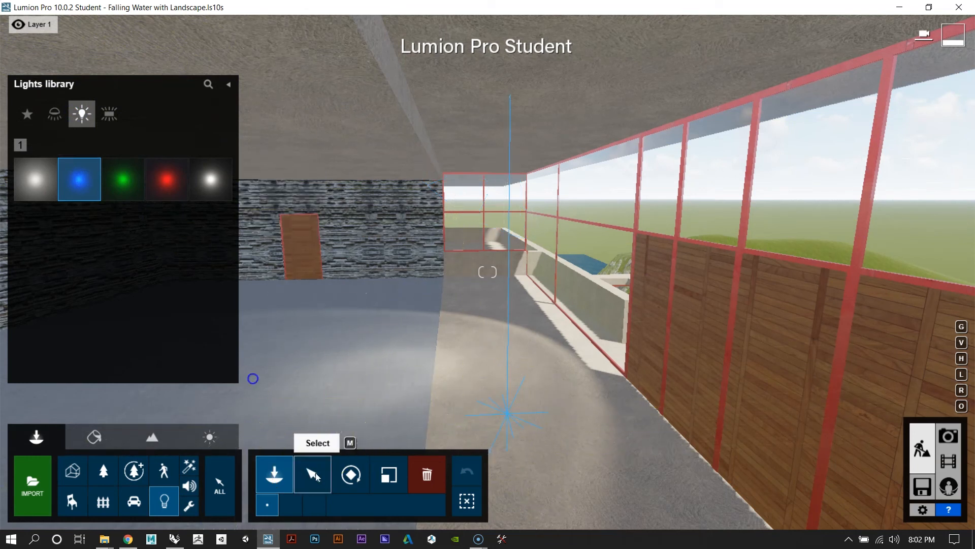
{"action": "left_click", "coordinate": [312, 475]}
{"action": "left_click", "coordinate": [310, 504]}
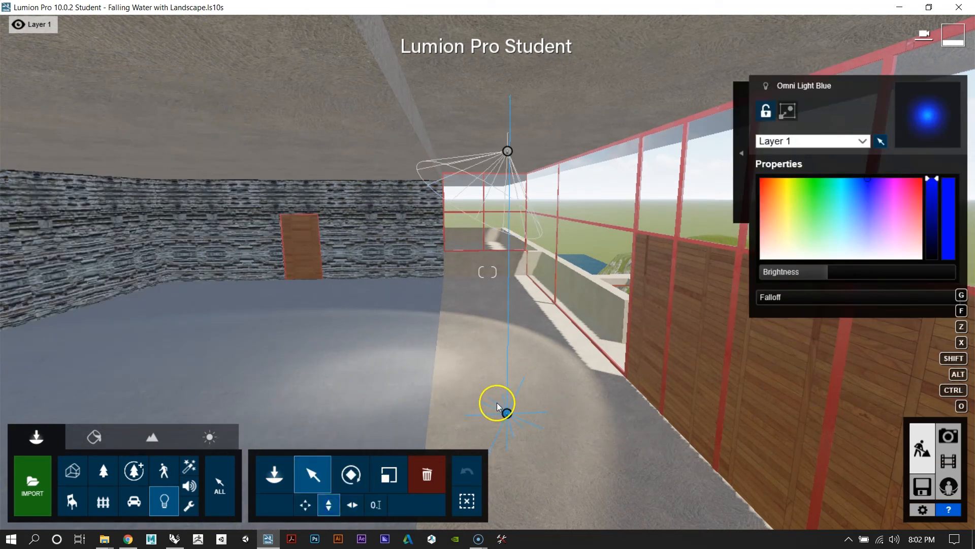
{"action": "left_click_drag", "start_coordinate": [505, 412], "coordinate": [504, 303]}
Increase the blue omni light's brightness to the maximum
{"action": "key", "text": "a"}
{"action": "key", "text": "d"}
{"action": "right_click_drag", "start_coordinate": [489, 341], "coordinate": [484, 343]}
{"action": "key", "text": "w"}
{"action": "key", "text": "a"}
{"action": "key", "text": "d"}
{"action": "left_click_drag", "start_coordinate": [827, 277], "coordinate": [909, 274]}
Try out different falloff amounts on the blue omni light and set the falloff to 1.0
{"action": "key", "text": "a"}
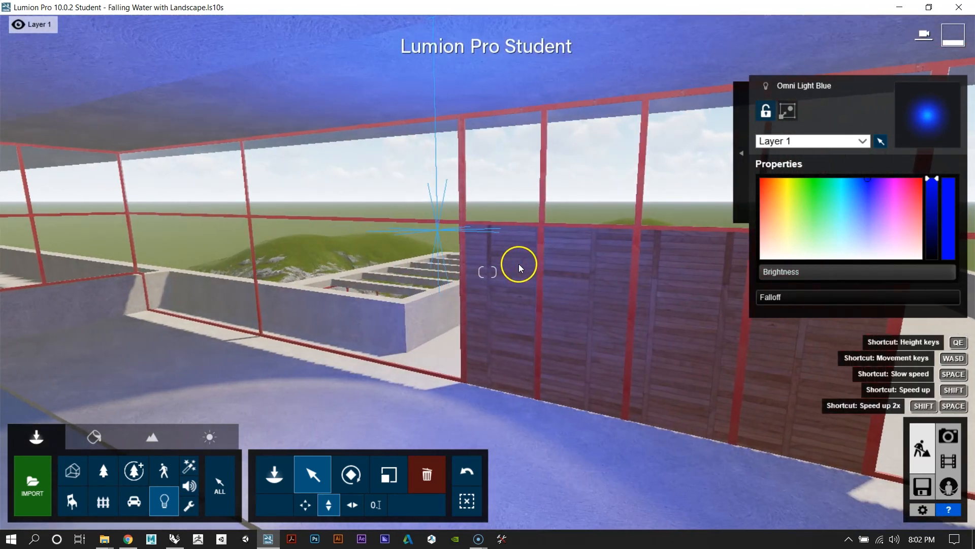
{"action": "key", "text": "s"}
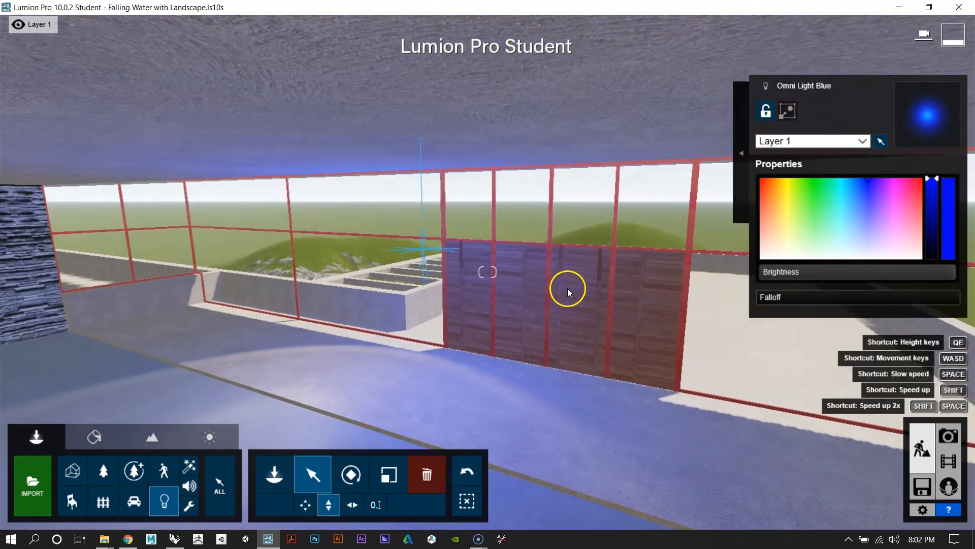
{"action": "key", "text": "w"}
{"action": "right_click_drag", "start_coordinate": [548, 292], "coordinate": [523, 291]}
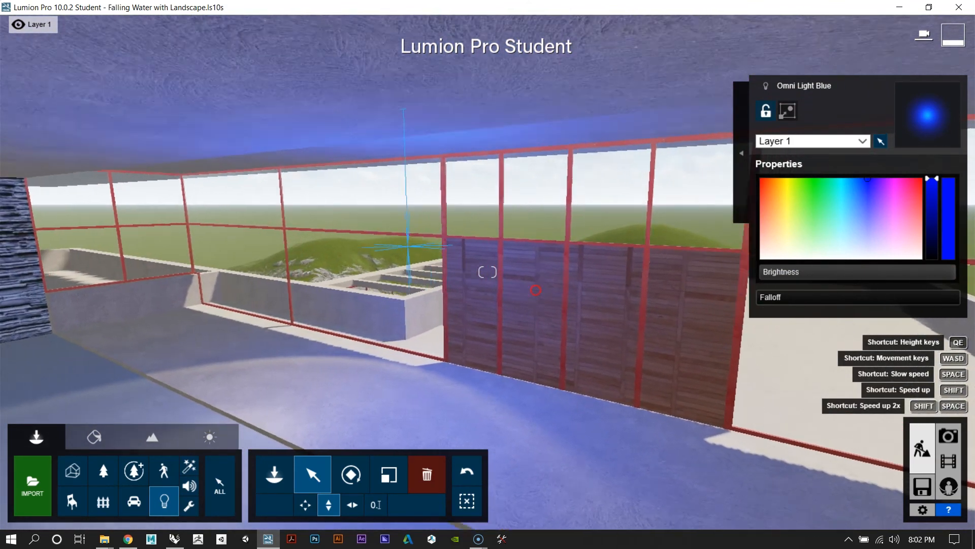
{"action": "key", "text": "d"}
{"action": "key", "text": "a"}
{"action": "left_click_drag", "start_coordinate": [760, 297], "coordinate": [724, 298]}
{"action": "left_click_drag", "start_coordinate": [799, 298], "coordinate": [920, 298]}
{"action": "left_click_drag", "start_coordinate": [824, 299], "coordinate": [730, 303]}
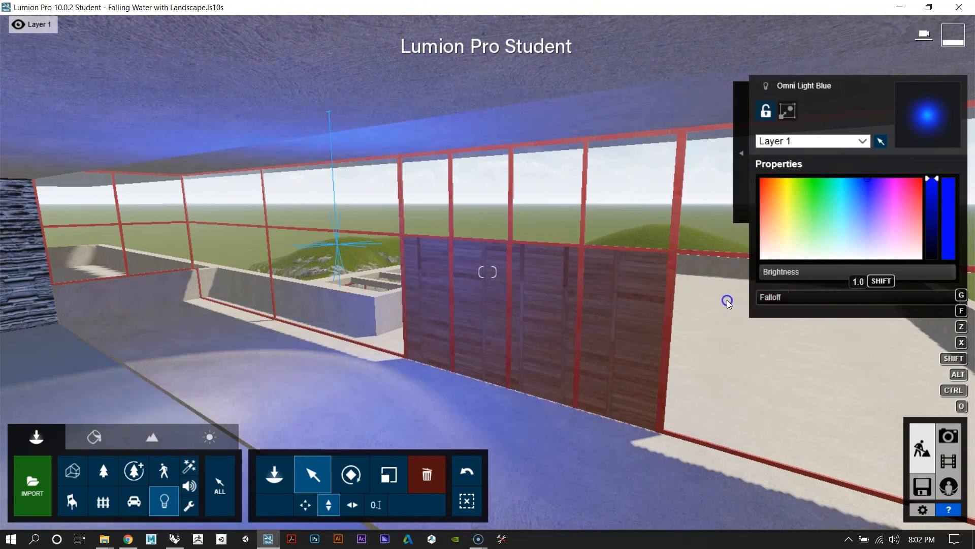
{"action": "right_click_drag", "start_coordinate": [628, 292], "coordinate": [76, 228]}
{"action": "key", "text": "w"}
{"action": "right_click_drag", "start_coordinate": [486, 275], "coordinate": [582, 274]}
{"action": "left_click", "coordinate": [274, 473]}
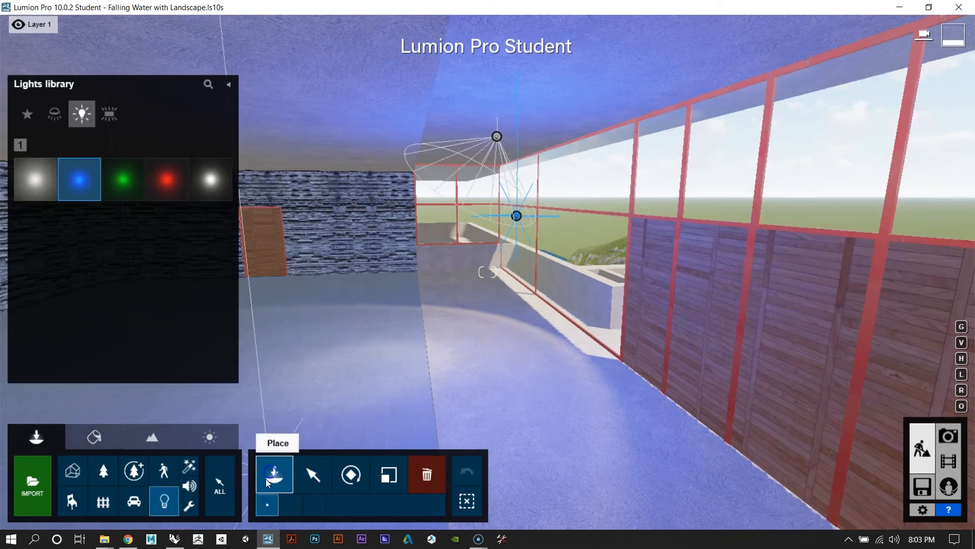
{"action": "left_click", "coordinate": [109, 114]}
{"action": "left_click", "coordinate": [32, 174]}
{"action": "left_click", "coordinate": [343, 374]}
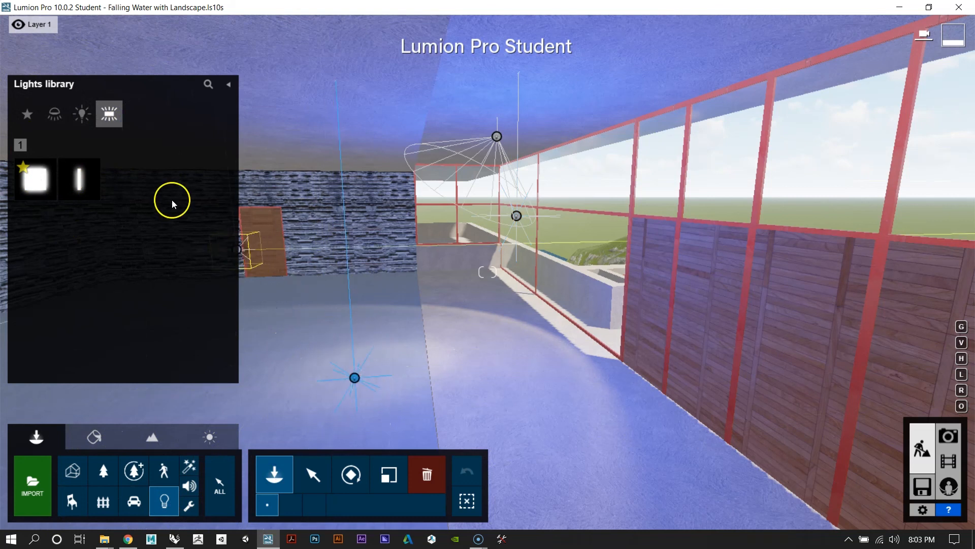
{"action": "left_click", "coordinate": [303, 476]}
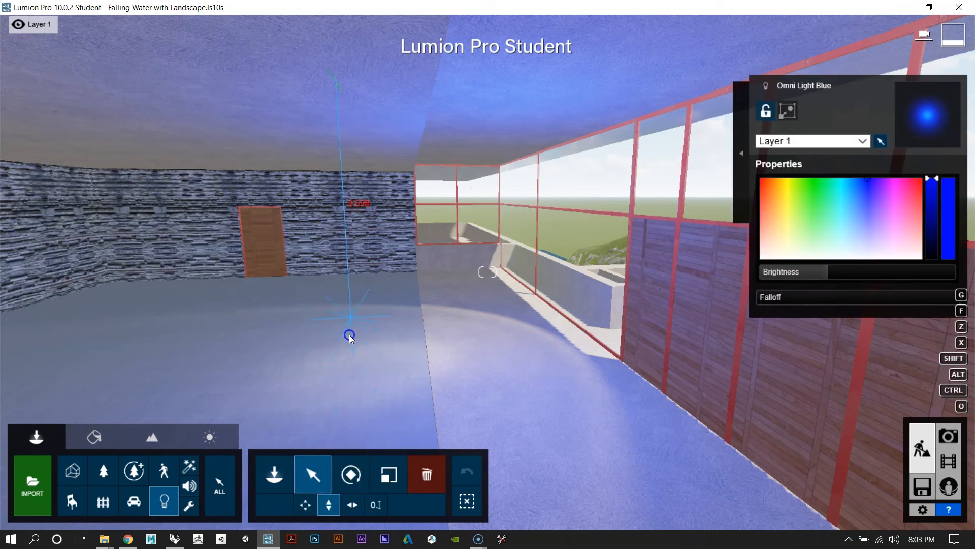
{"action": "right_click_drag", "start_coordinate": [343, 282], "coordinate": [312, 240]}
{"action": "key", "text": "w"}
{"action": "right_click_drag", "start_coordinate": [387, 261], "coordinate": [409, 269]}
{"action": "key", "text": "a"}
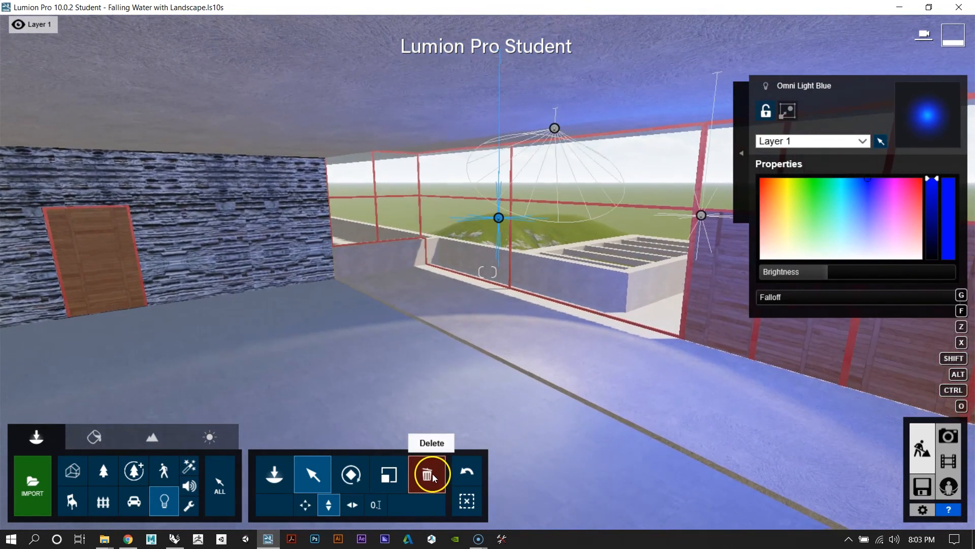
{"action": "left_click", "coordinate": [430, 475]}
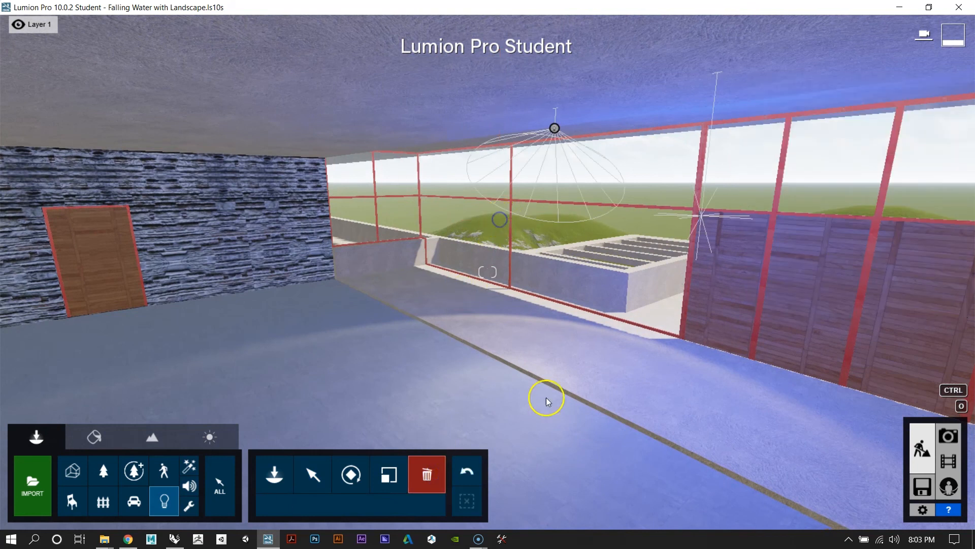
Place an Area Light on the window-side floor strip in front of the wood panels and raise it slightly above the floor
{"action": "key", "text": "d"}
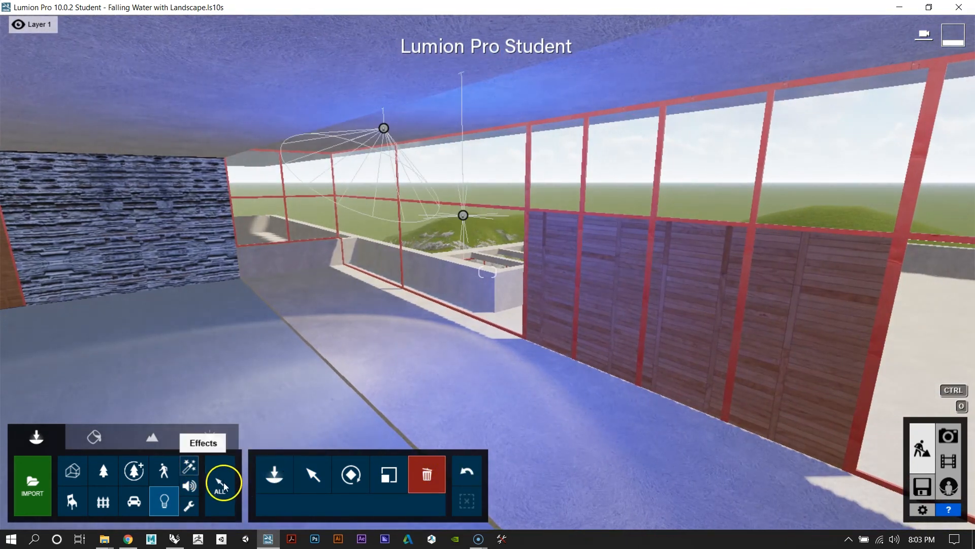
{"action": "left_click", "coordinate": [271, 473]}
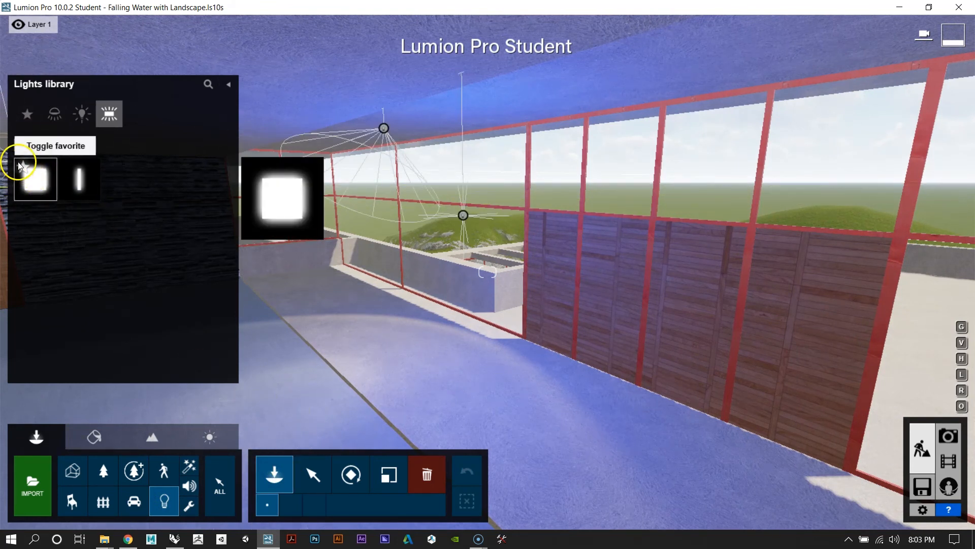
{"action": "left_click", "coordinate": [43, 191]}
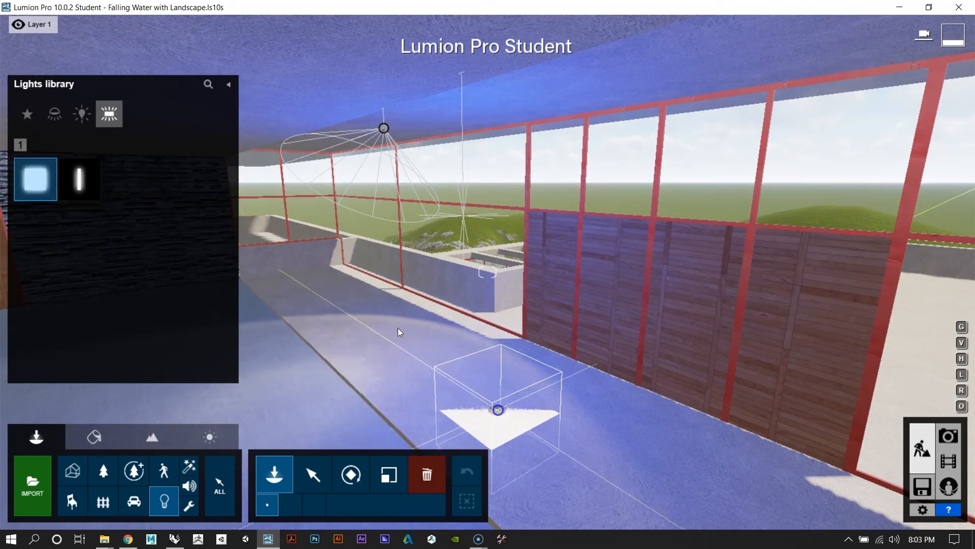
{"action": "left_click", "coordinate": [308, 476]}
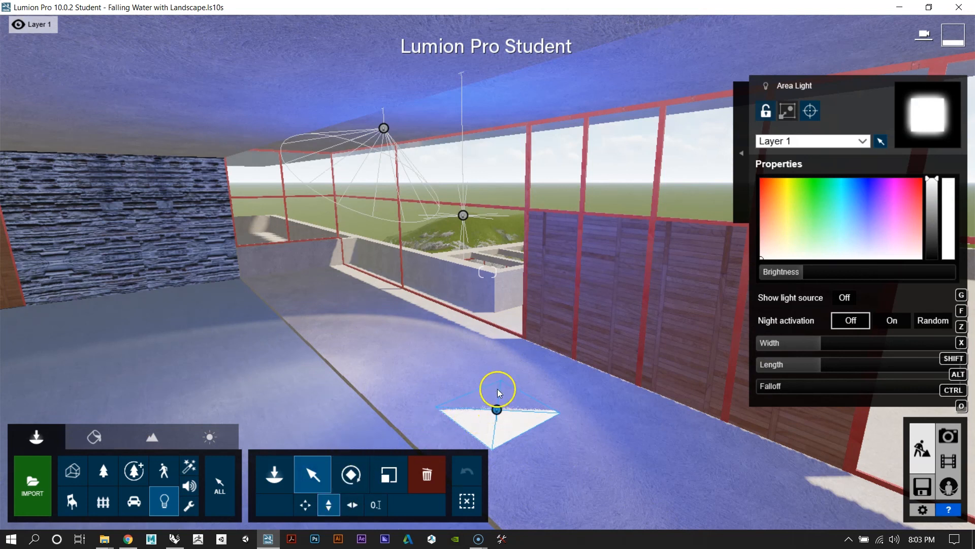
{"action": "left_click_drag", "start_coordinate": [497, 394], "coordinate": [516, 358]}
{"action": "right_click_drag", "start_coordinate": [462, 340], "coordinate": [410, 299]}
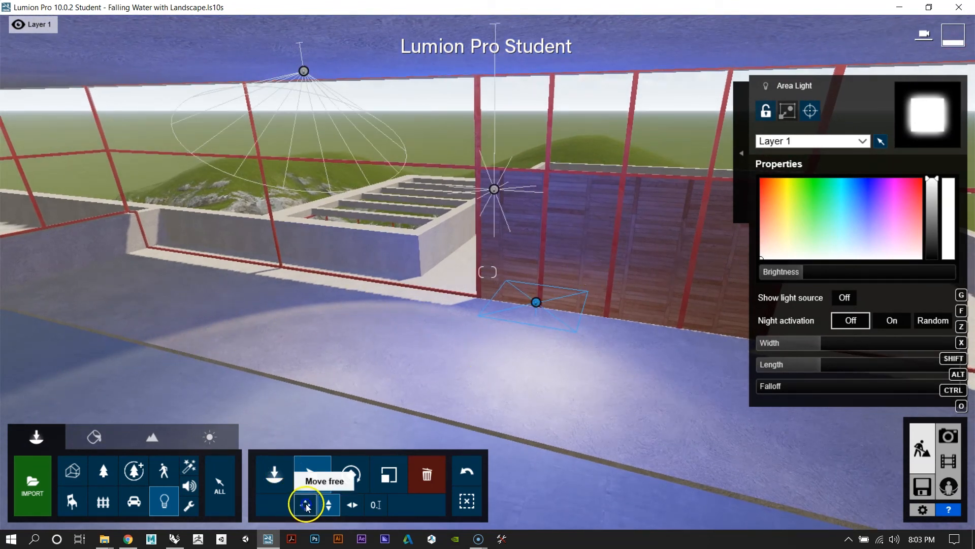
Slide the area light horizontally to the far end of the wood panels and raise it to the upper window row
{"action": "left_click", "coordinate": [351, 504]}
{"action": "left_click_drag", "start_coordinate": [568, 308], "coordinate": [740, 352]}
{"action": "right_click_drag", "start_coordinate": [740, 352], "coordinate": [426, 269]}
{"action": "key", "text": "s"}
{"action": "key", "text": "w"}
{"action": "key", "text": "s"}
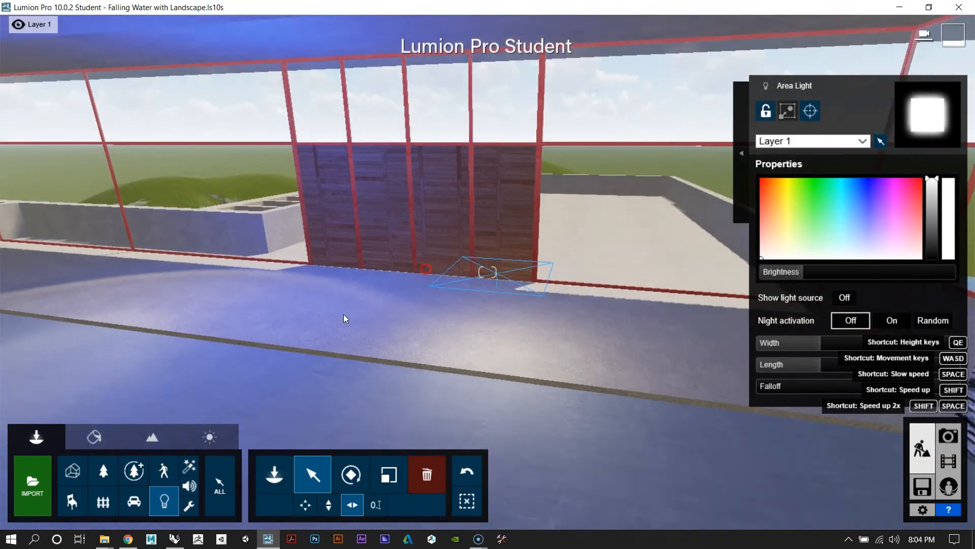
{"action": "left_click", "coordinate": [328, 505]}
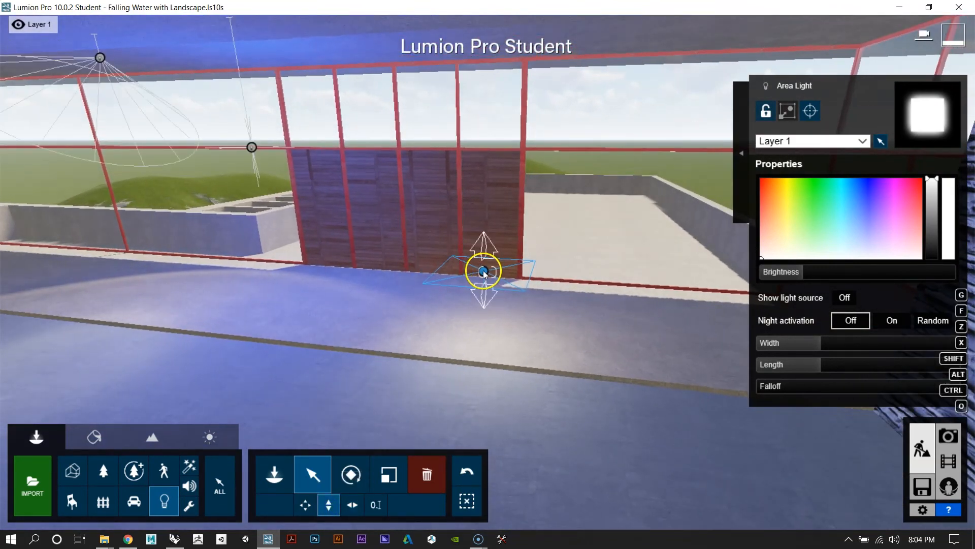
{"action": "left_click_drag", "start_coordinate": [485, 250], "coordinate": [489, 207]}
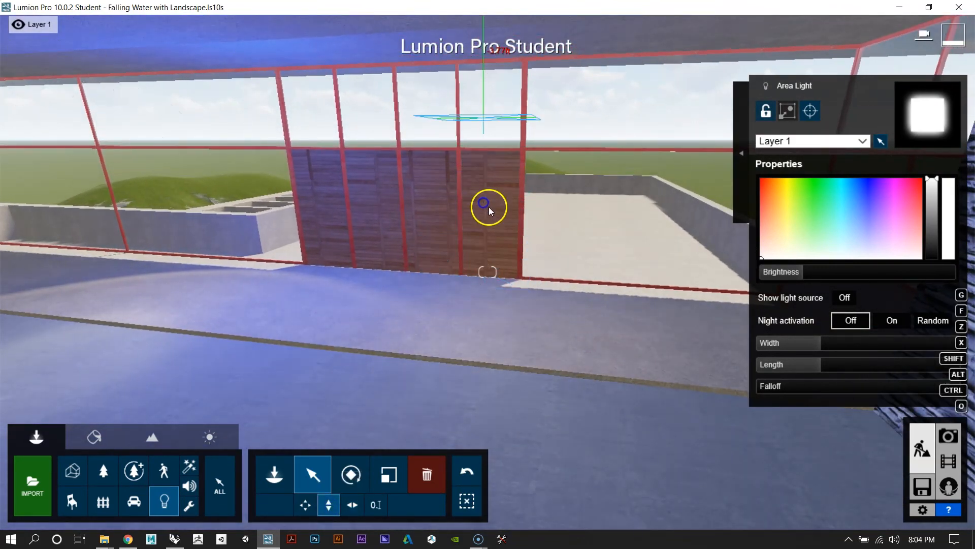
Widen the area light, set its length to 6.5 ft and falloff to 1.0, and increase its brightness slightly
{"action": "left_click_drag", "start_coordinate": [853, 344], "coordinate": [846, 364]}
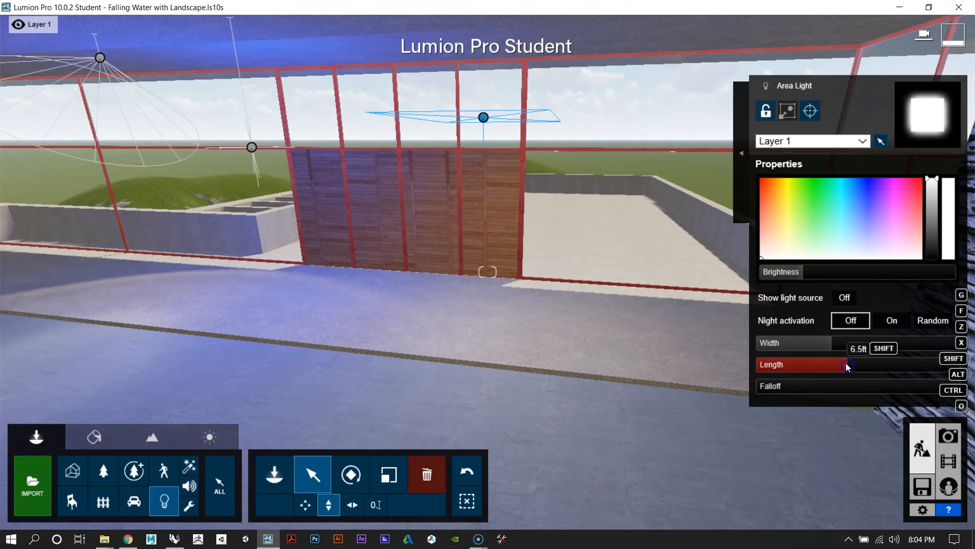
{"action": "left_click_drag", "start_coordinate": [765, 387], "coordinate": [739, 386]}
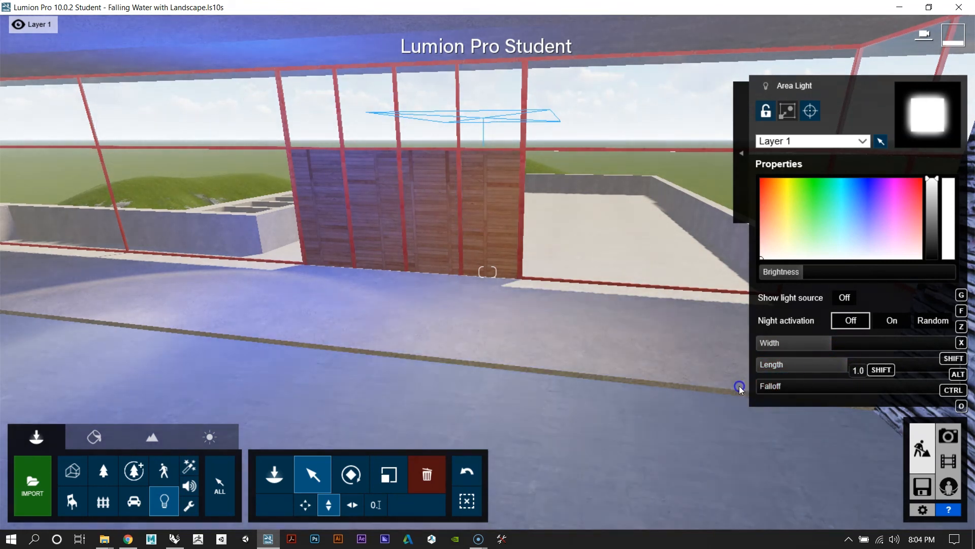
{"action": "left_click_drag", "start_coordinate": [792, 274], "coordinate": [813, 271]}
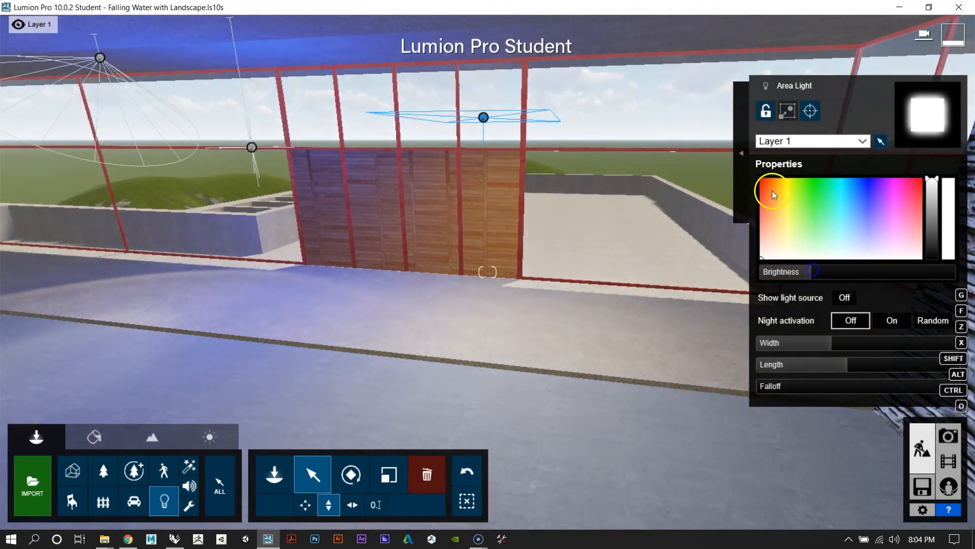
Aim the area light at a point on the floor below it, near the edge of the window-side strip
{"action": "left_click", "coordinate": [801, 117]}
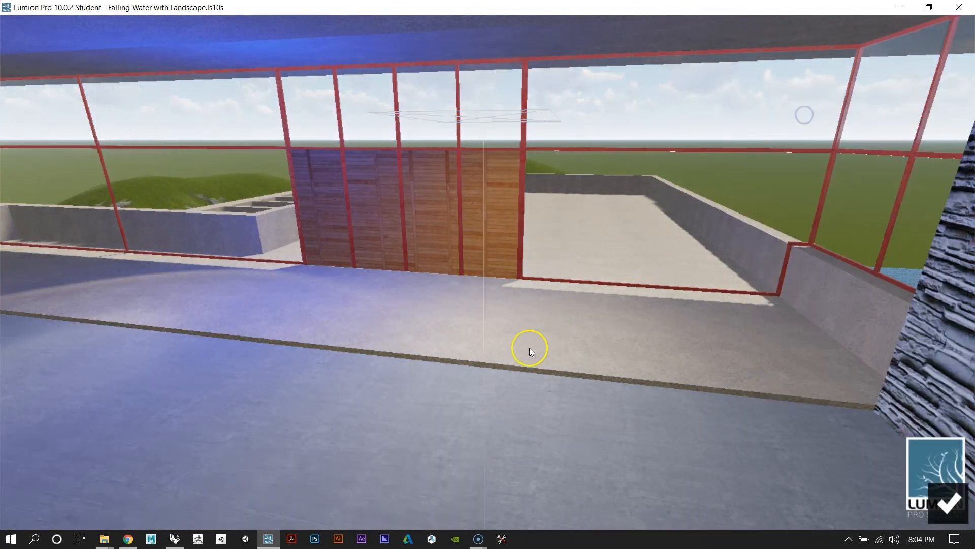
{"action": "left_click", "coordinate": [494, 433]}
{"action": "left_click_drag", "start_coordinate": [449, 433], "coordinate": [497, 400]}
{"action": "left_click", "coordinate": [958, 513]}
Place a RailLamp 003 from the indoor lighting fixtures in the room and raise it up to the ceiling
{"action": "mouse_move", "coordinate": [693, 355]}
{"action": "right_mouse_down"}
{"action": "mouse_move", "coordinate": [563, 278]}
{"action": "mouse_move", "coordinate": [465, 240]}
{"action": "mouse_move", "coordinate": [477, 235]}
{"action": "mouse_move", "coordinate": [483, 251]}
{"action": "mouse_move", "coordinate": [464, 249]}
{"action": "mouse_move", "coordinate": [491, 257]}
{"action": "mouse_move", "coordinate": [489, 226]}
{"action": "mouse_move", "coordinate": [466, 220]}
{"action": "mouse_move", "coordinate": [500, 222]}
{"action": "mouse_move", "coordinate": [486, 228]}
{"action": "right_mouse_up"}
{"action": "key", "text": "s"}
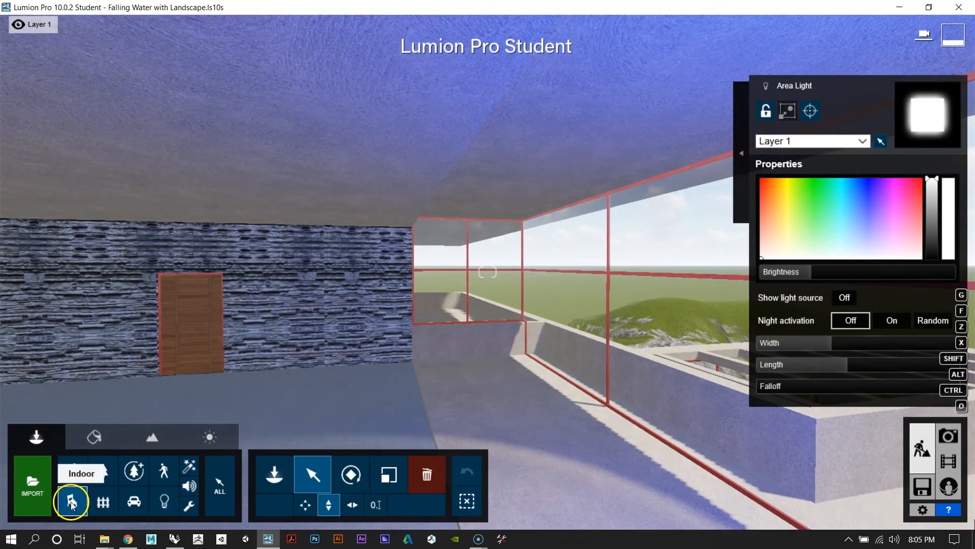
{"action": "left_click", "coordinate": [273, 477]}
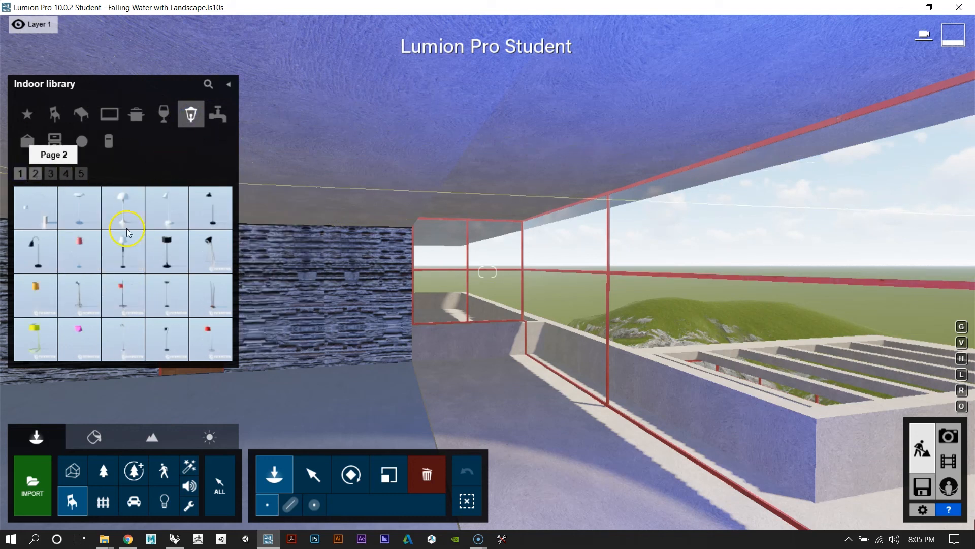
{"action": "left_click", "coordinate": [36, 173]}
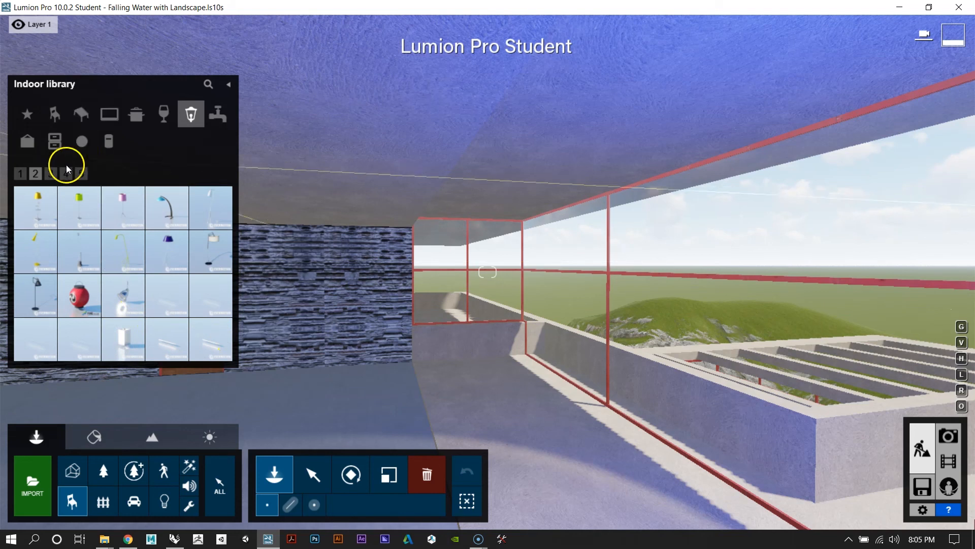
{"action": "left_click", "coordinate": [50, 174]}
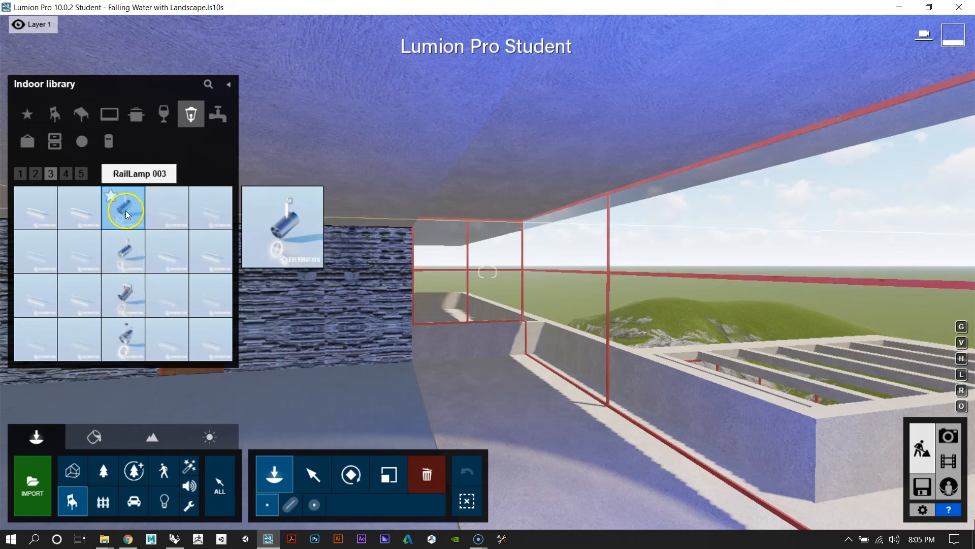
{"action": "key", "text": "s"}
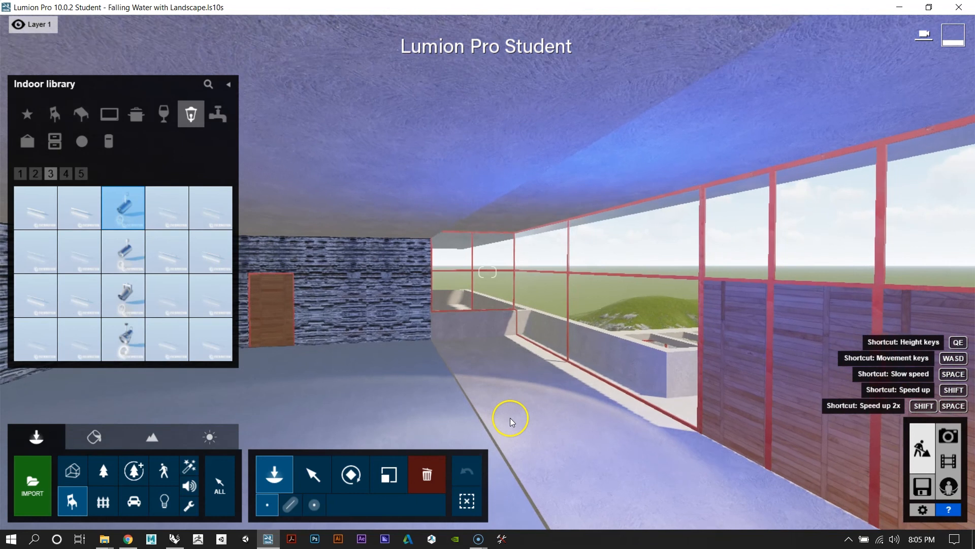
{"action": "key", "text": "d"}
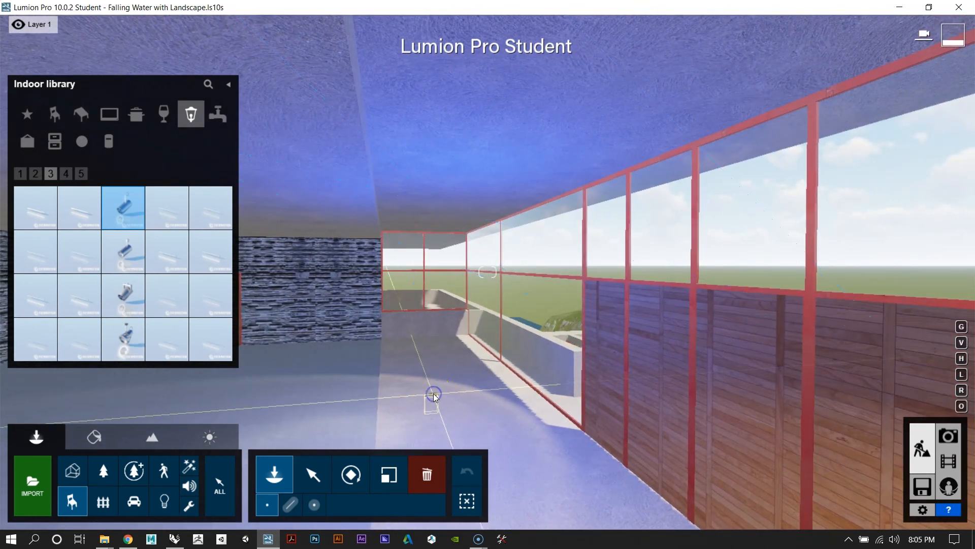
{"action": "left_click", "coordinate": [316, 475]}
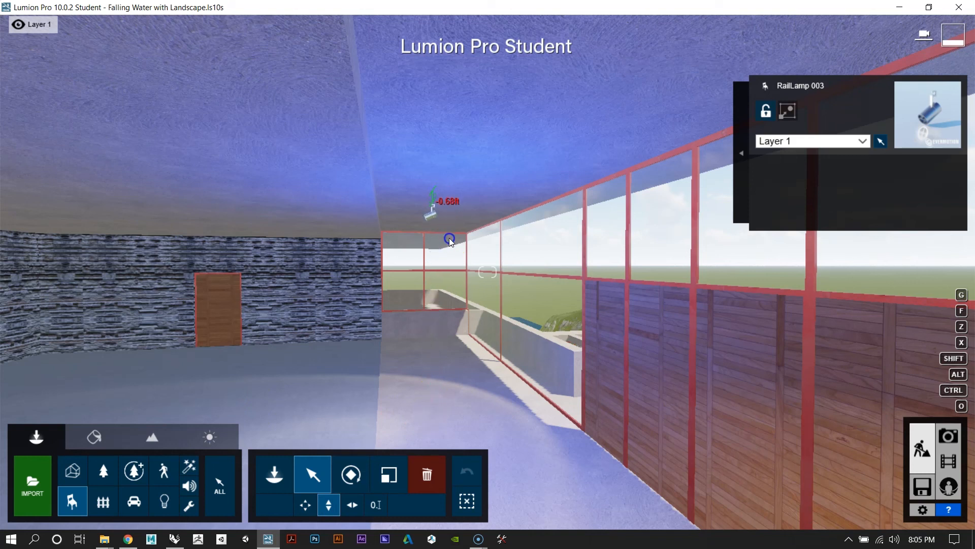
Move the Lamp02 spotlight horizontally over to the rail lamp on the ceiling
{"action": "key", "text": "w"}
{"action": "right_click_drag", "start_coordinate": [420, 213], "coordinate": [420, 214]}
{"action": "key", "text": "a"}
{"action": "key", "text": "s"}
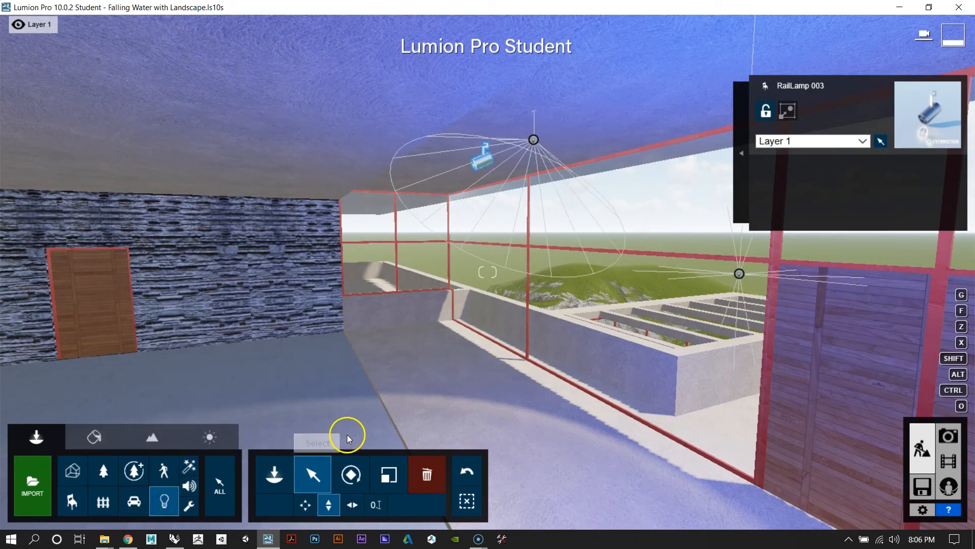
{"action": "right_click_drag", "start_coordinate": [471, 232], "coordinate": [457, 229]}
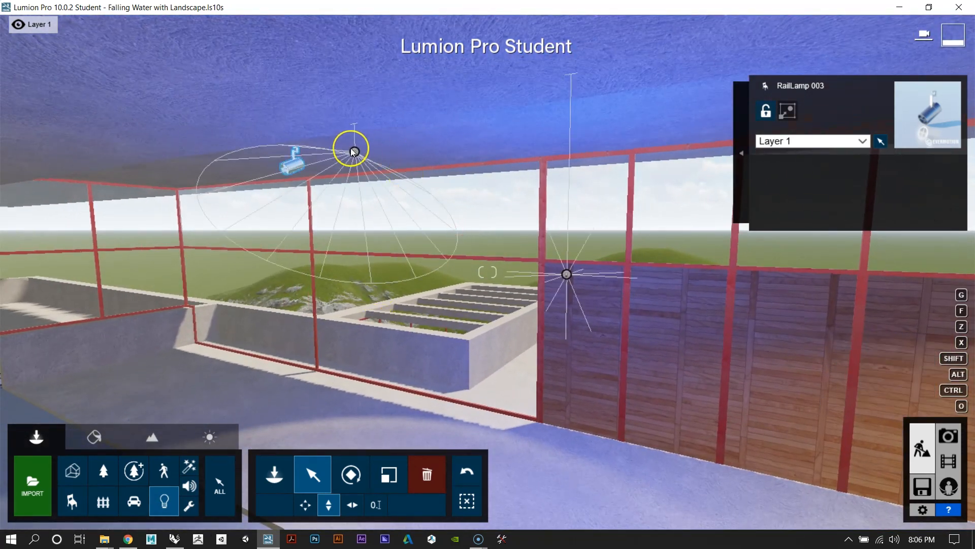
{"action": "key", "text": "a"}
{"action": "key", "text": "w"}
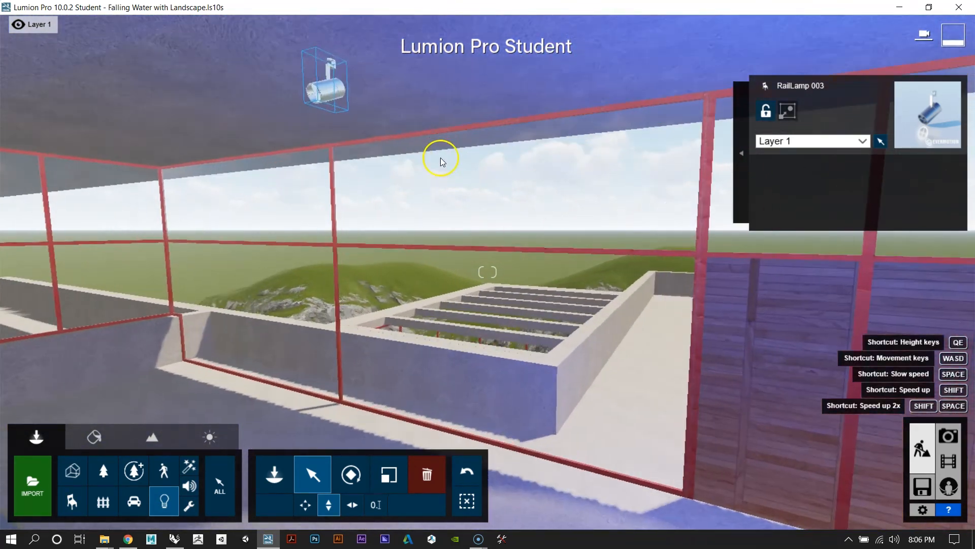
{"action": "key", "text": "s"}
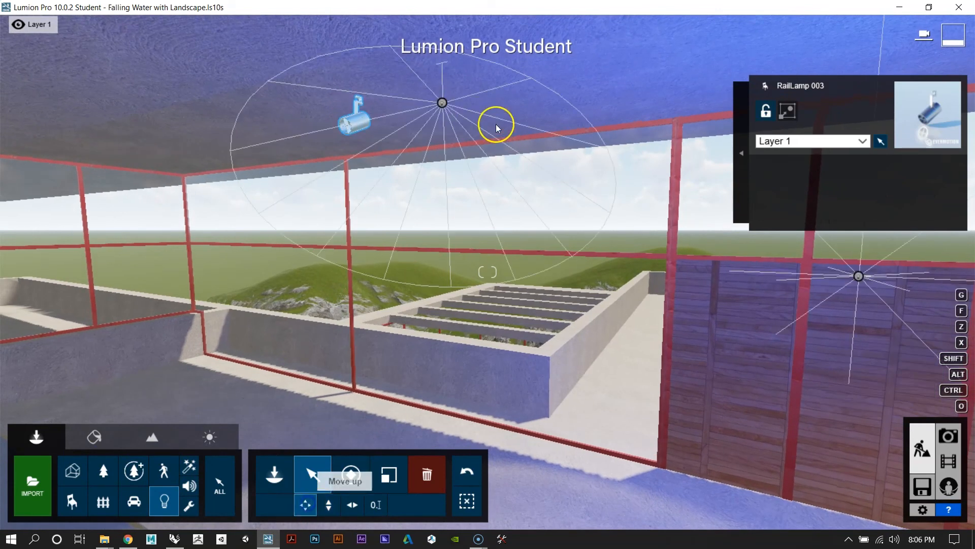
{"action": "left_click", "coordinate": [349, 503]}
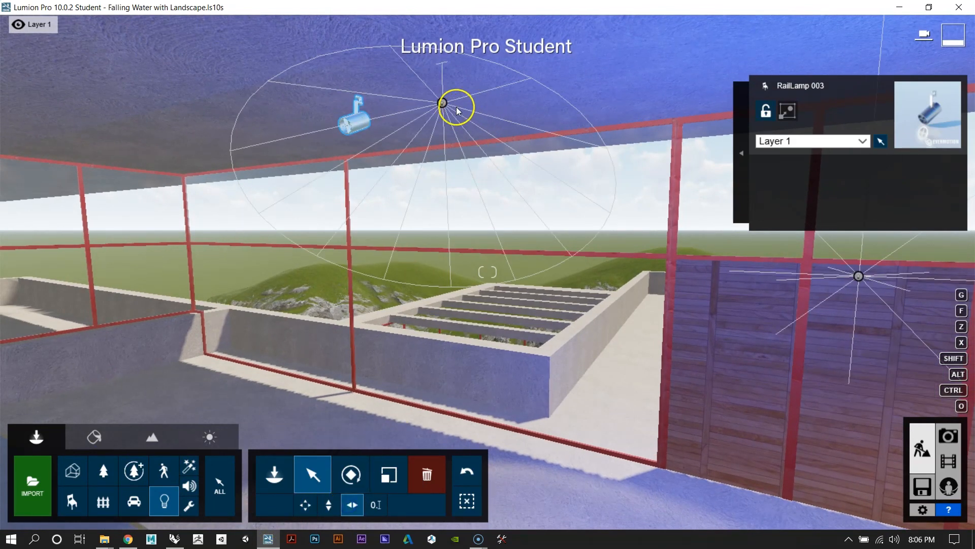
{"action": "left_click_drag", "start_coordinate": [440, 107], "coordinate": [361, 119]}
Check the Lamp02 spotlight's alignment with the rail lamp and undo its last moves
{"action": "key", "text": "a"}
{"action": "right_click_drag", "start_coordinate": [361, 119], "coordinate": [377, 126]}
{"action": "key", "text": "d"}
{"action": "key", "text": "w"}
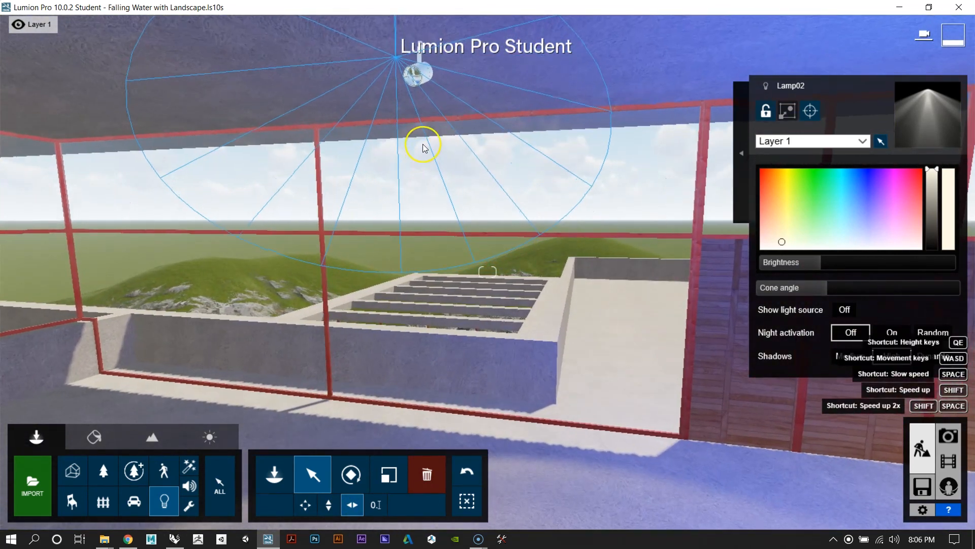
{"action": "key", "text": "s"}
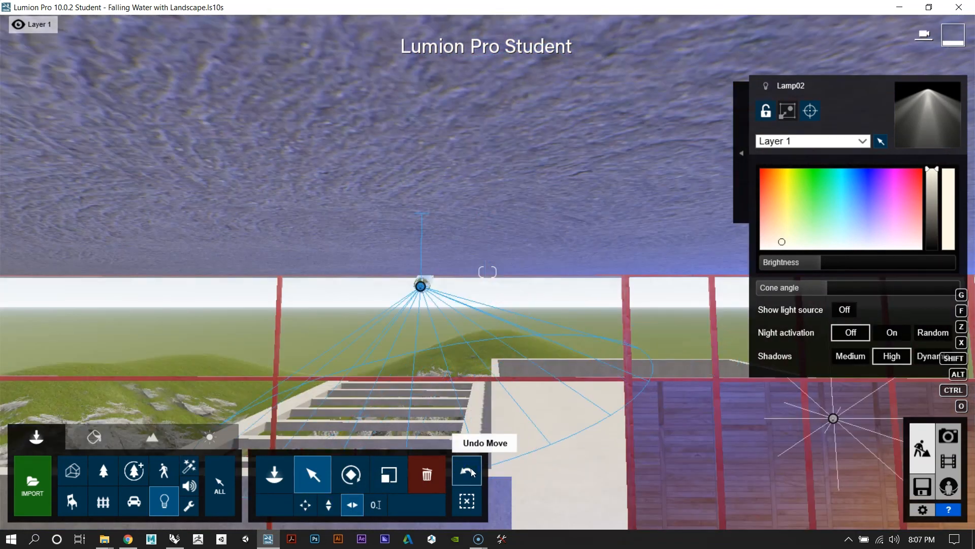
{"action": "left_click", "coordinate": [470, 468]}
{"action": "left_click", "coordinate": [471, 467]}
Move the Lamp02 spotlight horizontally until it sits at the front opening of the rail lamp
{"action": "mouse_move", "coordinate": [500, 306]}
{"action": "right_mouse_down"}
{"action": "mouse_move", "coordinate": [473, 310]}
{"action": "mouse_move", "coordinate": [489, 295]}
{"action": "right_mouse_up"}
{"action": "key", "text": "w"}
{"action": "key", "text": "s"}
{"action": "key", "text": "w"}
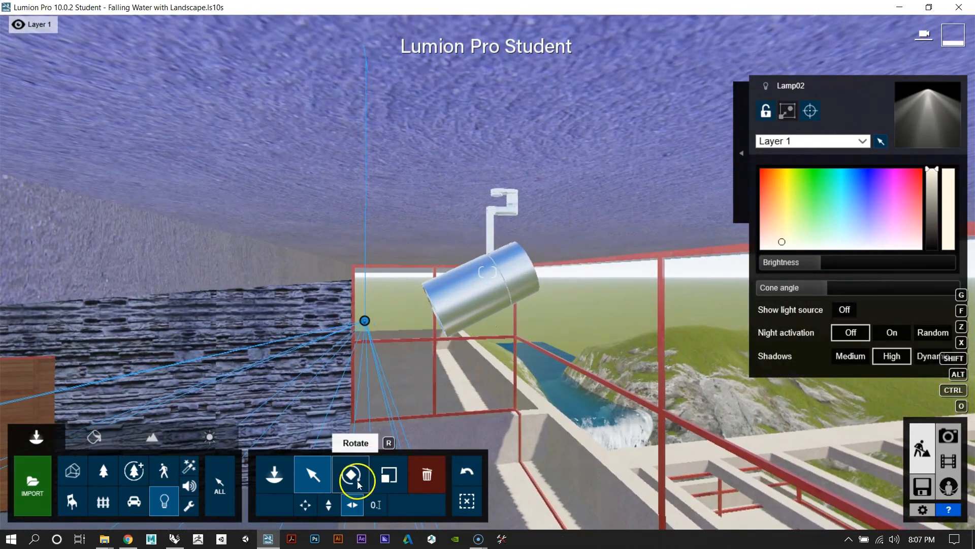
{"action": "left_click", "coordinate": [354, 512]}
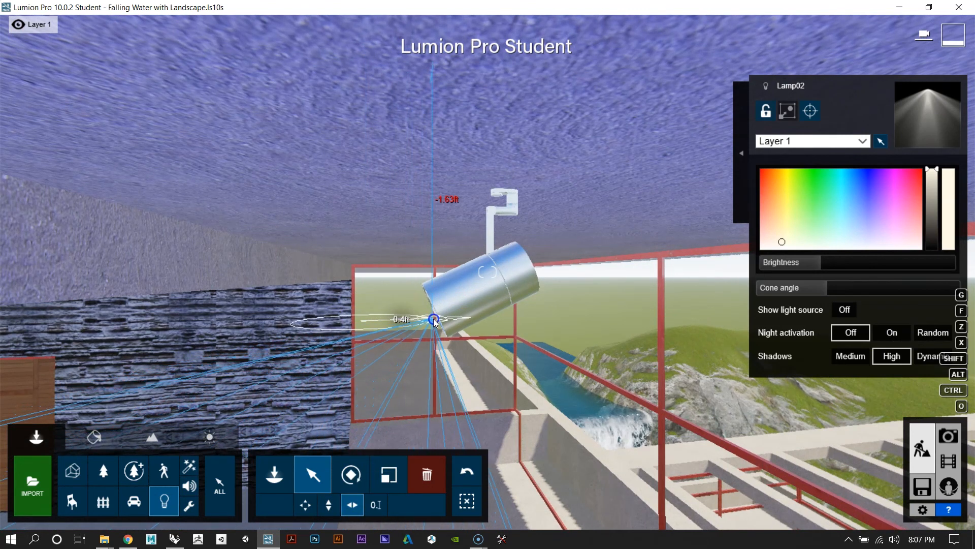
Aim the Lamp02 spotlight at the open floor of the room, about 21 ft from the lamp, in line with the rail lamp's direction
{"action": "key", "text": "d"}
{"action": "right_click_drag", "start_coordinate": [501, 323], "coordinate": [468, 257]}
{"action": "key", "text": "a"}
{"action": "key", "text": "s"}
{"action": "right_click_drag", "start_coordinate": [447, 327], "coordinate": [447, 320]}
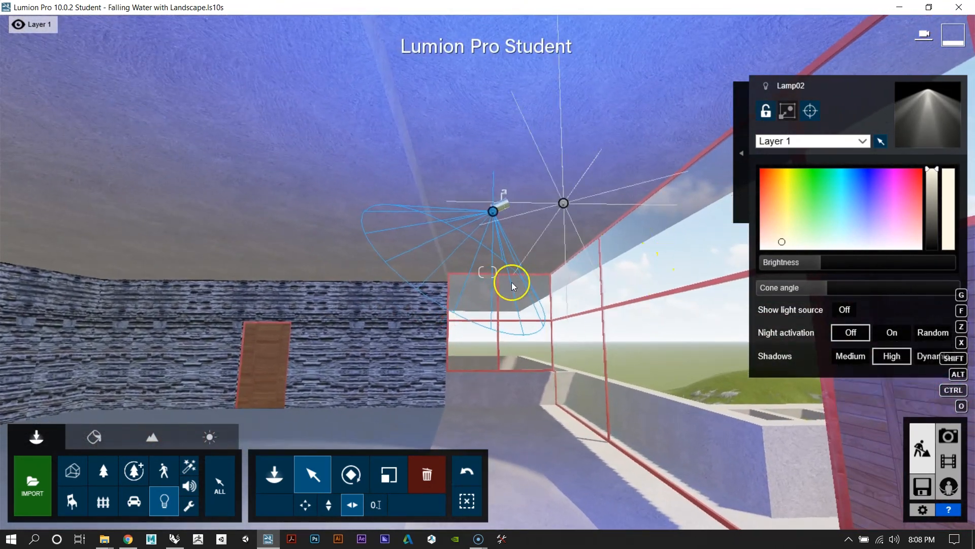
{"action": "left_click", "coordinate": [810, 110]}
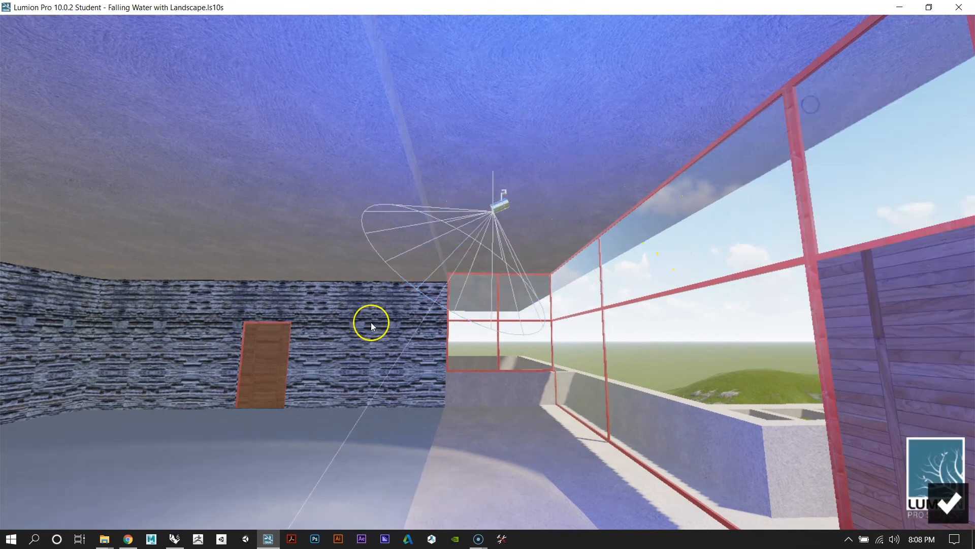
{"action": "left_click", "coordinate": [196, 476]}
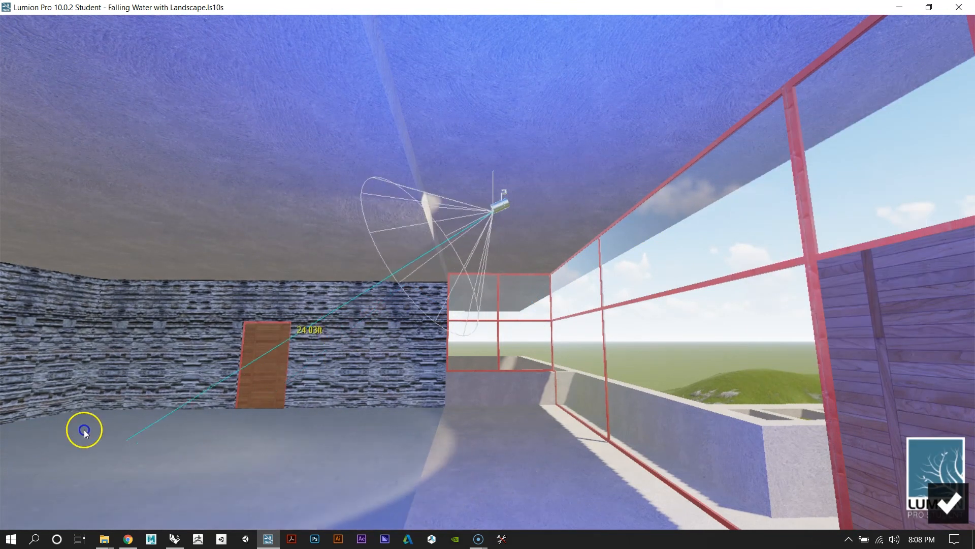
{"action": "left_click_drag", "start_coordinate": [29, 468], "coordinate": [24, 458]}
{"action": "key", "text": "a"}
{"action": "right_click_drag", "start_coordinate": [278, 389], "coordinate": [284, 393]}
{"action": "key", "text": "s"}
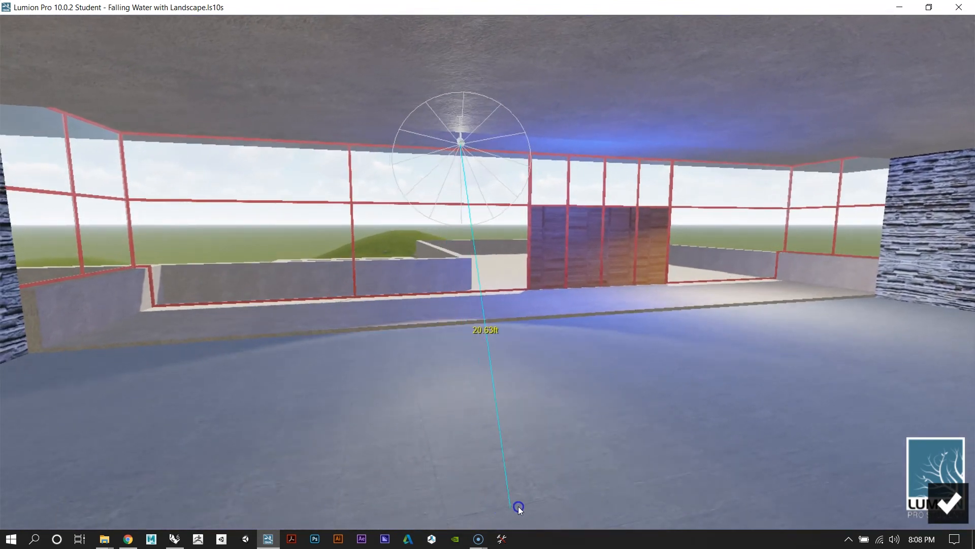
Examine the aimed spotlight and the room's lighting from inside the room and from the terrace outside the house
{"action": "key", "text": "w"}
{"action": "right_click_drag", "start_coordinate": [510, 346], "coordinate": [508, 342]}
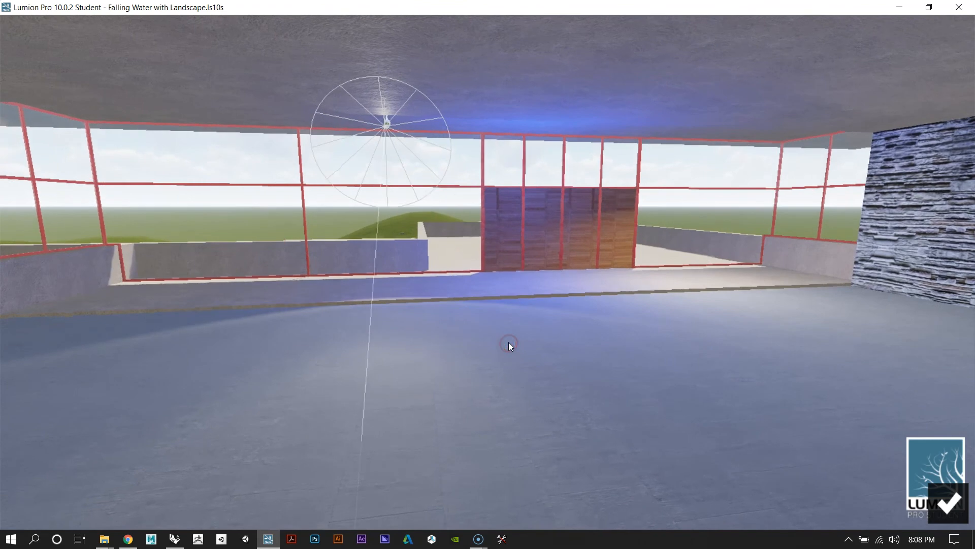
{"action": "right_click_drag", "start_coordinate": [367, 283], "coordinate": [389, 285]}
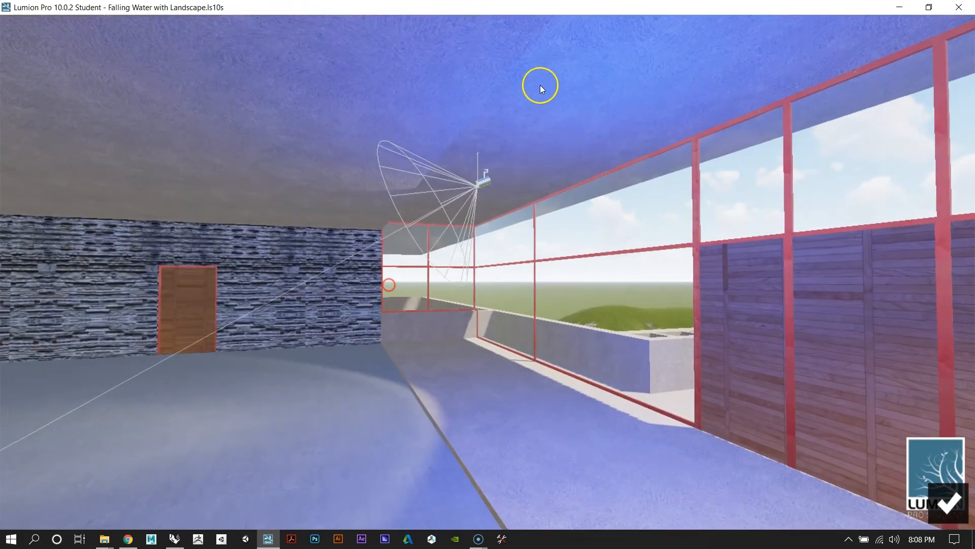
{"action": "key", "text": "w"}
{"action": "mouse_move", "coordinate": [487, 110]}
{"action": "right_mouse_down"}
{"action": "mouse_move", "coordinate": [474, 117]}
{"action": "mouse_move", "coordinate": [496, 113]}
{"action": "mouse_move", "coordinate": [502, 100]}
{"action": "mouse_move", "coordinate": [483, 139]}
{"action": "mouse_move", "coordinate": [487, 112]}
{"action": "mouse_move", "coordinate": [462, 113]}
{"action": "mouse_move", "coordinate": [509, 111]}
{"action": "mouse_move", "coordinate": [487, 113]}
{"action": "right_mouse_up"}
{"action": "key", "text": "s"}
{"action": "key", "text": "w"}
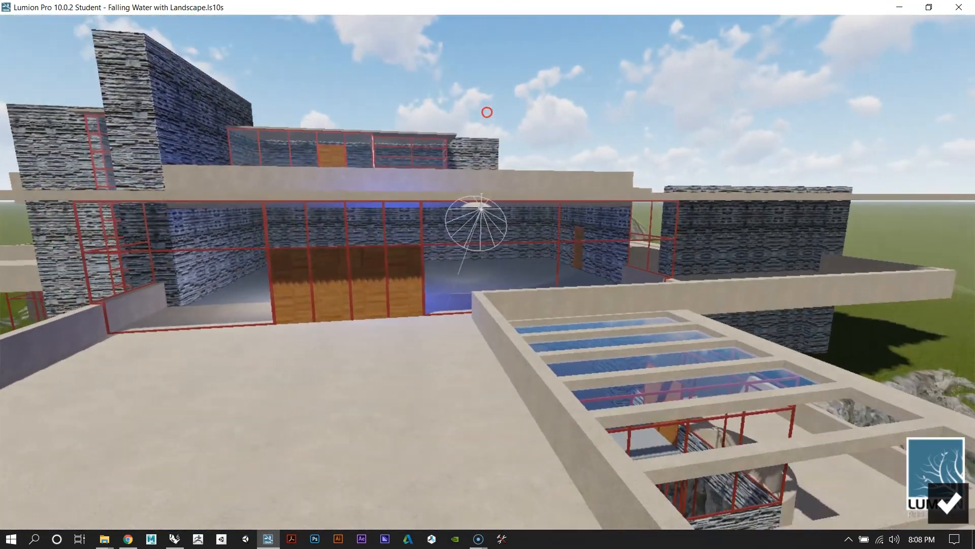
{"action": "mouse_move", "coordinate": [487, 112]}
{"action": "right_mouse_down"}
{"action": "mouse_move", "coordinate": [477, 116]}
{"action": "mouse_move", "coordinate": [481, 107]}
{"action": "mouse_move", "coordinate": [496, 116]}
{"action": "mouse_move", "coordinate": [485, 110]}
{"action": "mouse_move", "coordinate": [496, 127]}
{"action": "mouse_move", "coordinate": [486, 113]}
{"action": "right_mouse_up"}
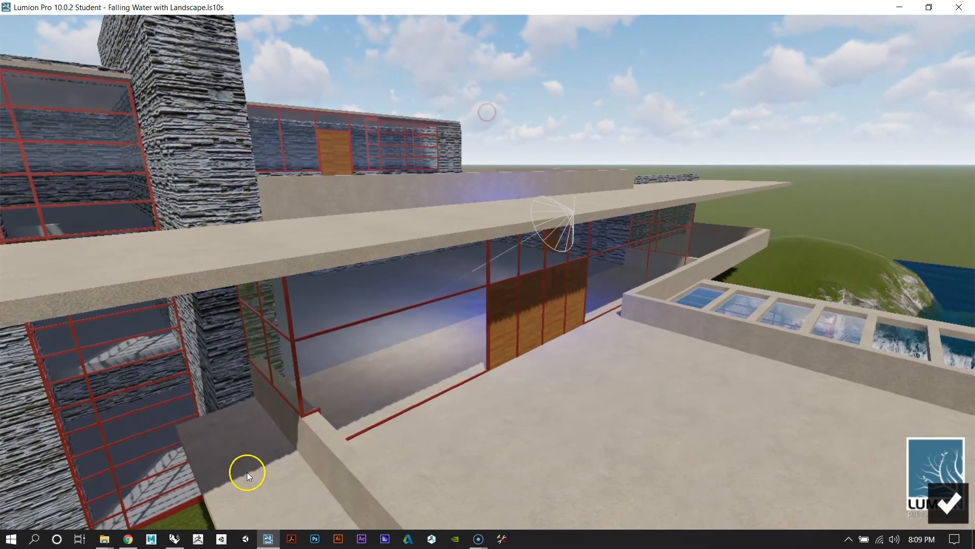